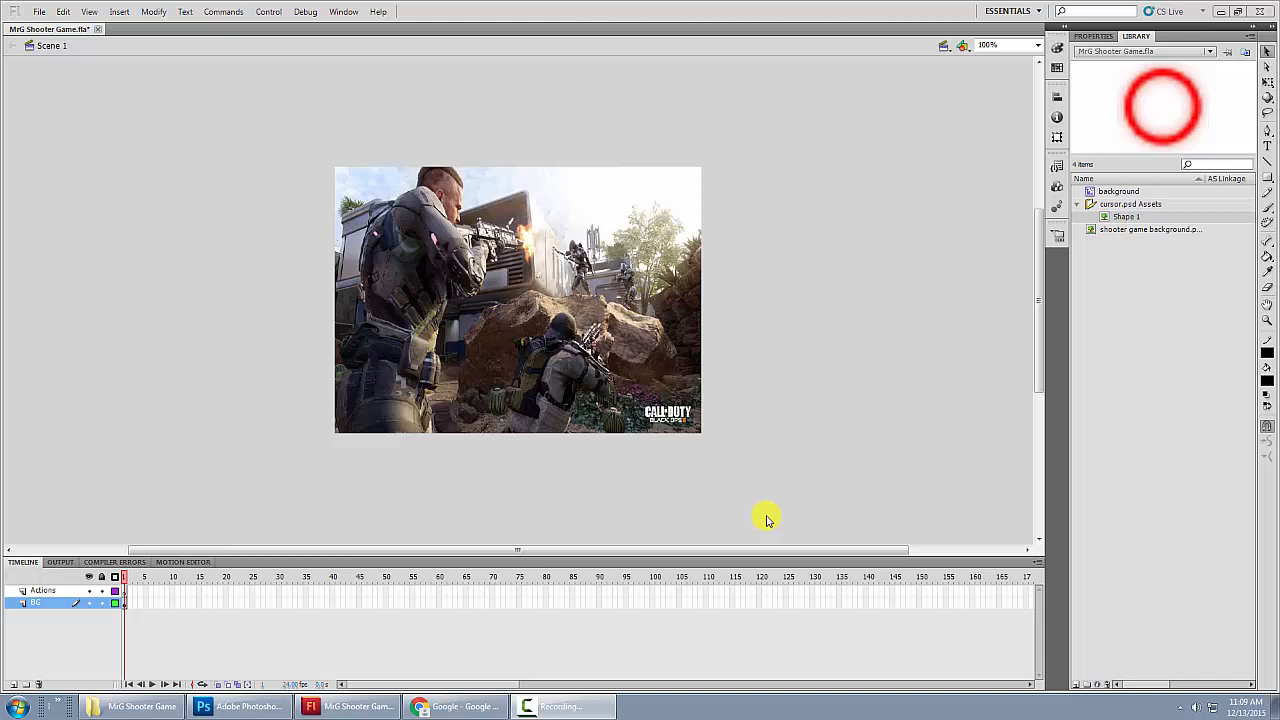
Switch to Chrome and search Google for images of "video game reticle"
left_click(462, 704)
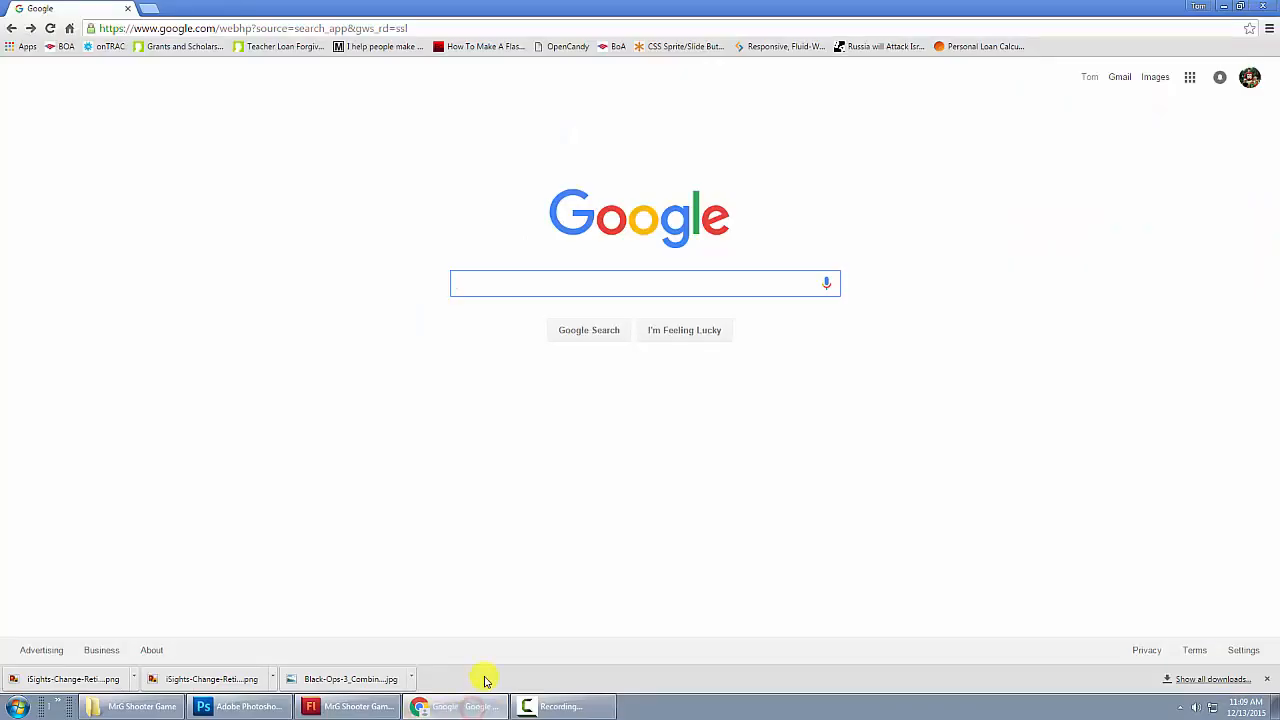
left_click(502, 289)
type("video")
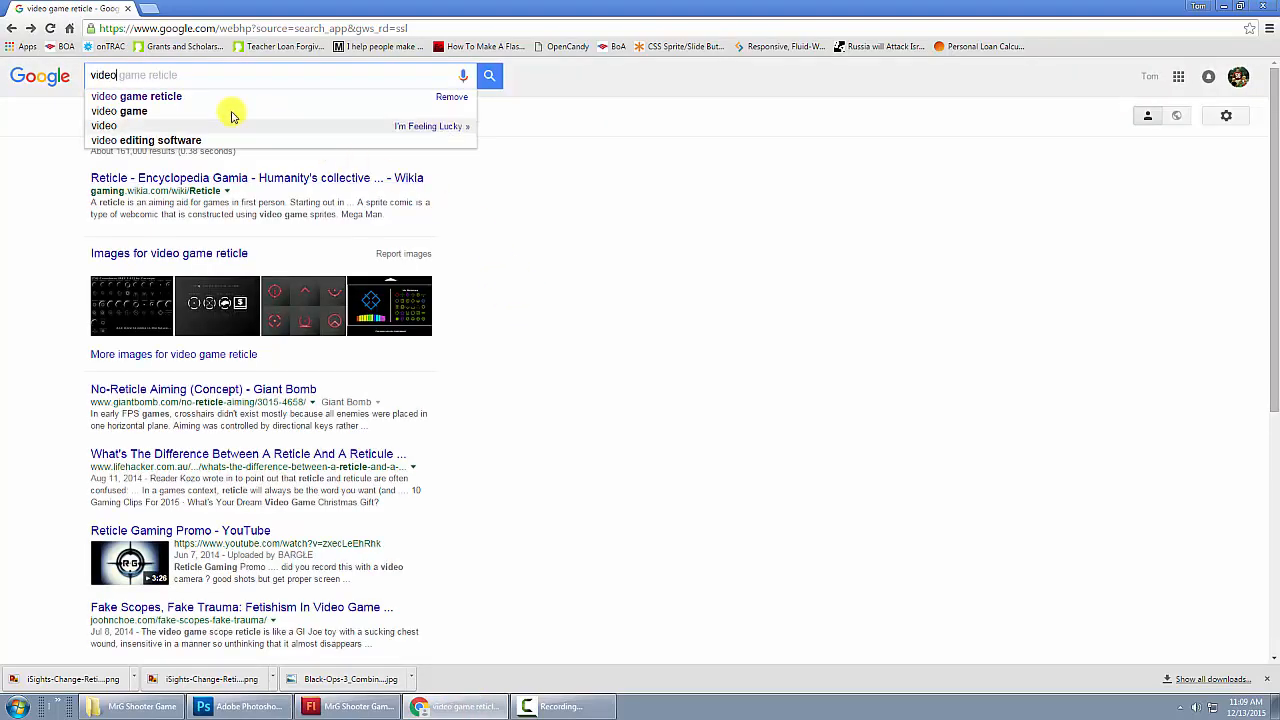
left_click(170, 97)
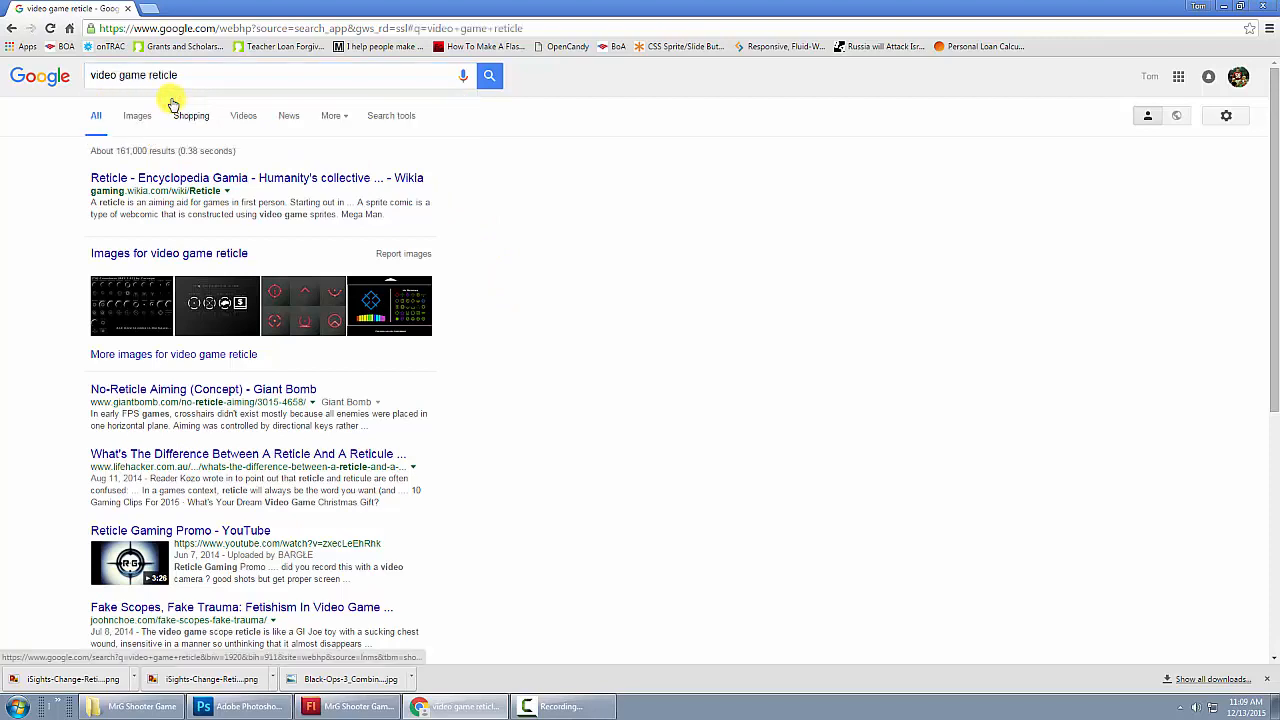
left_click(139, 119)
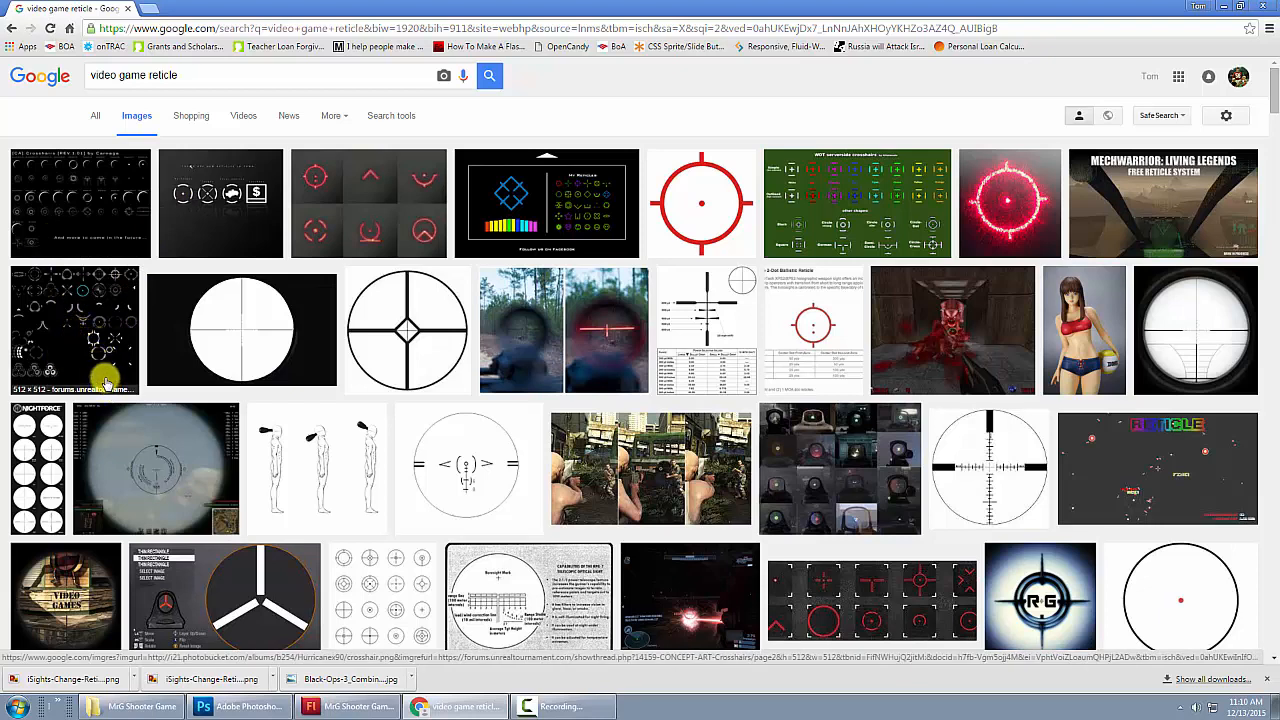
Open the full-size iSights "My Reticles" image and save it as iSights-Change-Reticle.png in the MrG Shooter Game folder
left_click(593, 218)
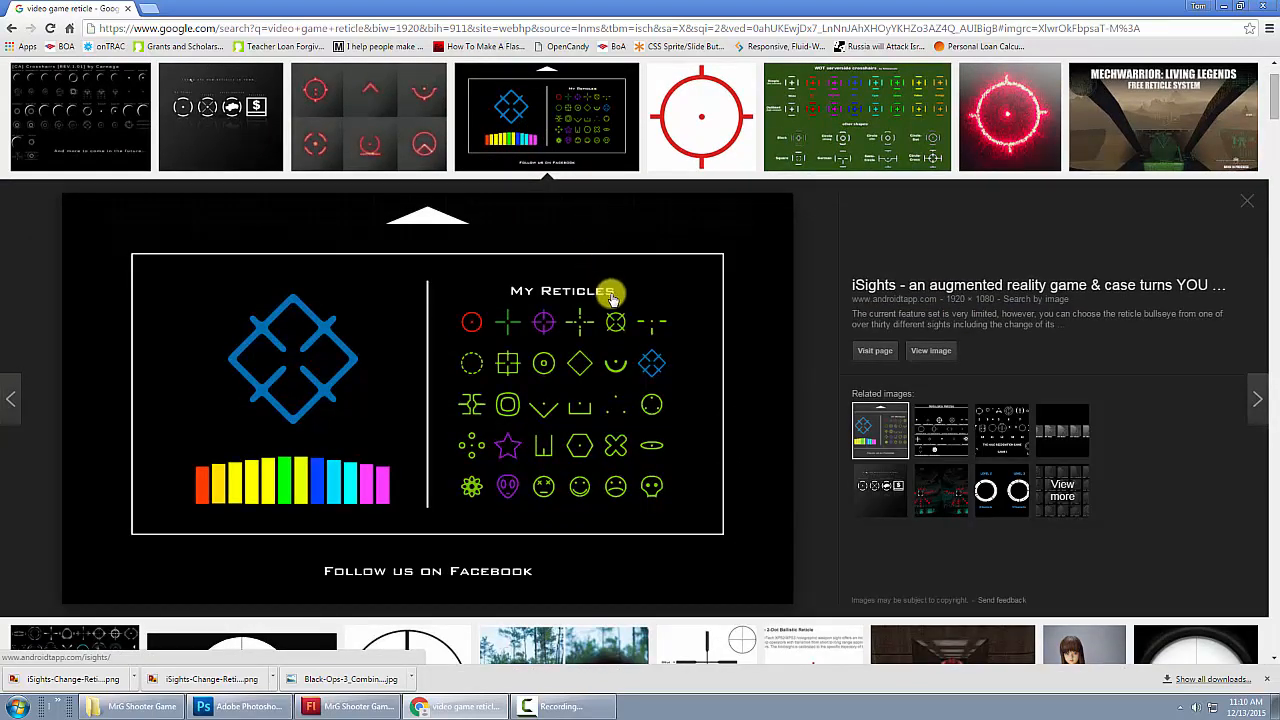
left_click(933, 352)
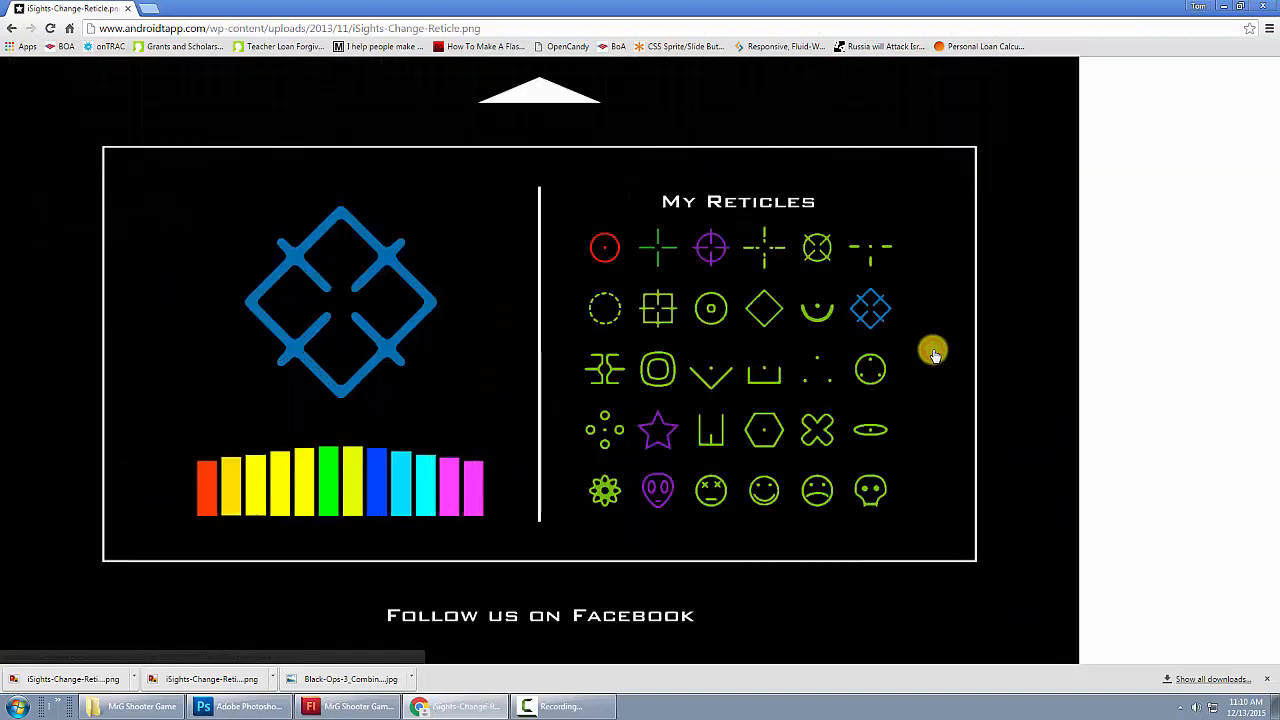
left_click(709, 280)
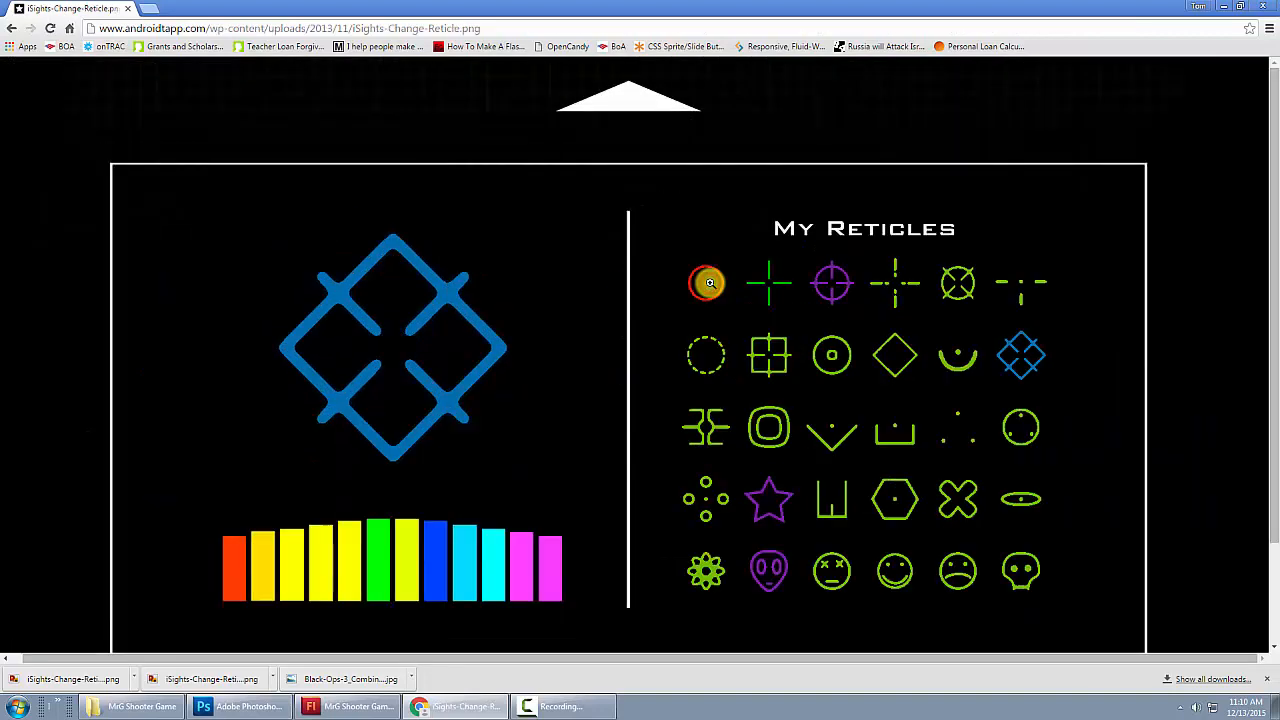
right_click(837, 284)
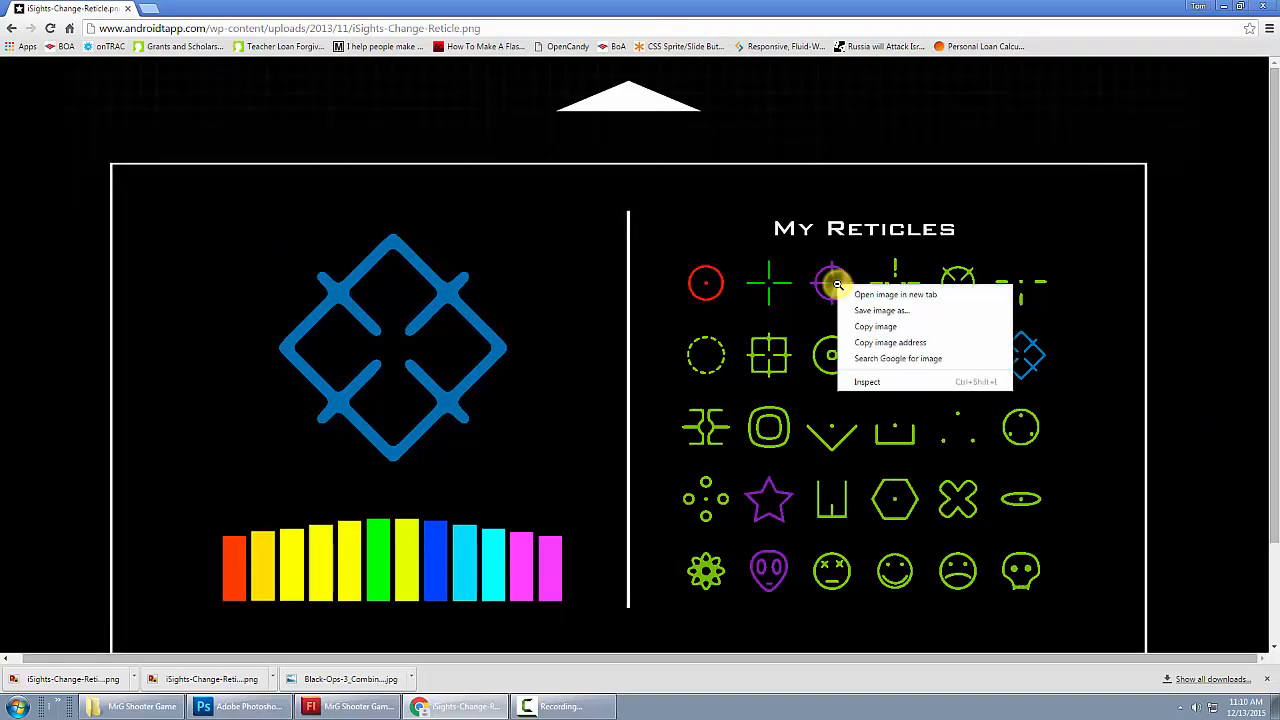
left_click(876, 314)
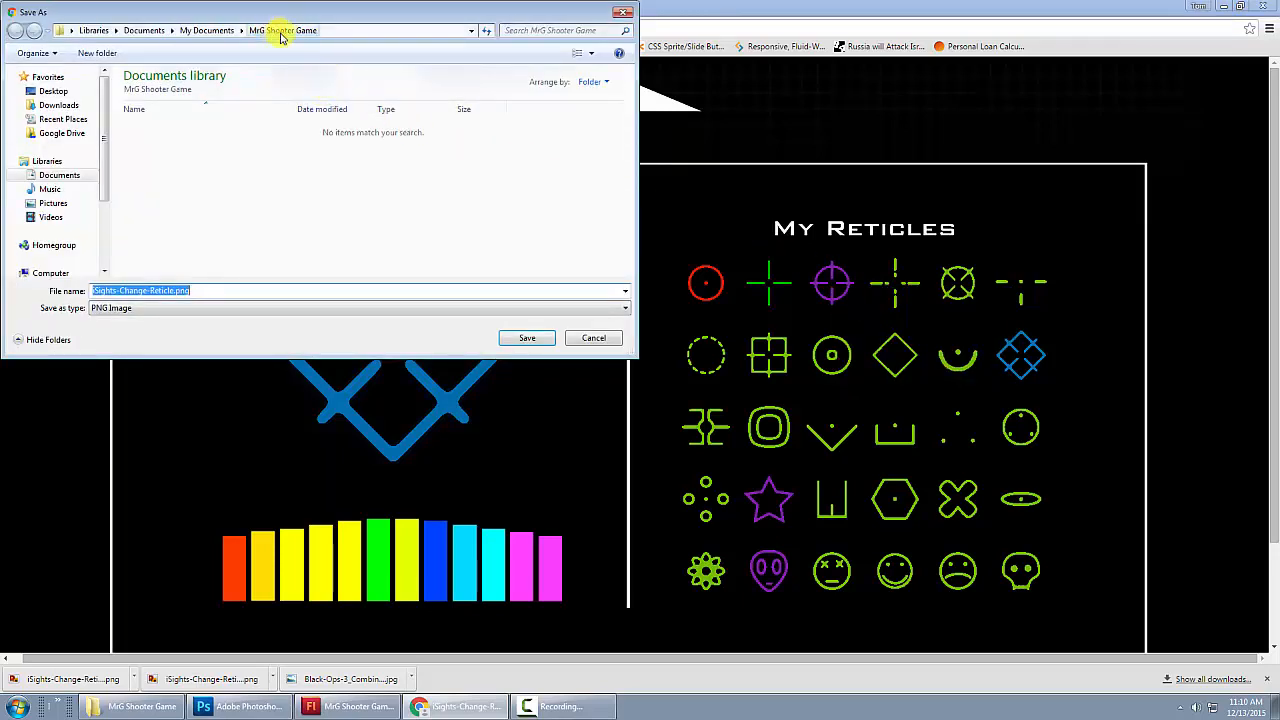
left_click(530, 340)
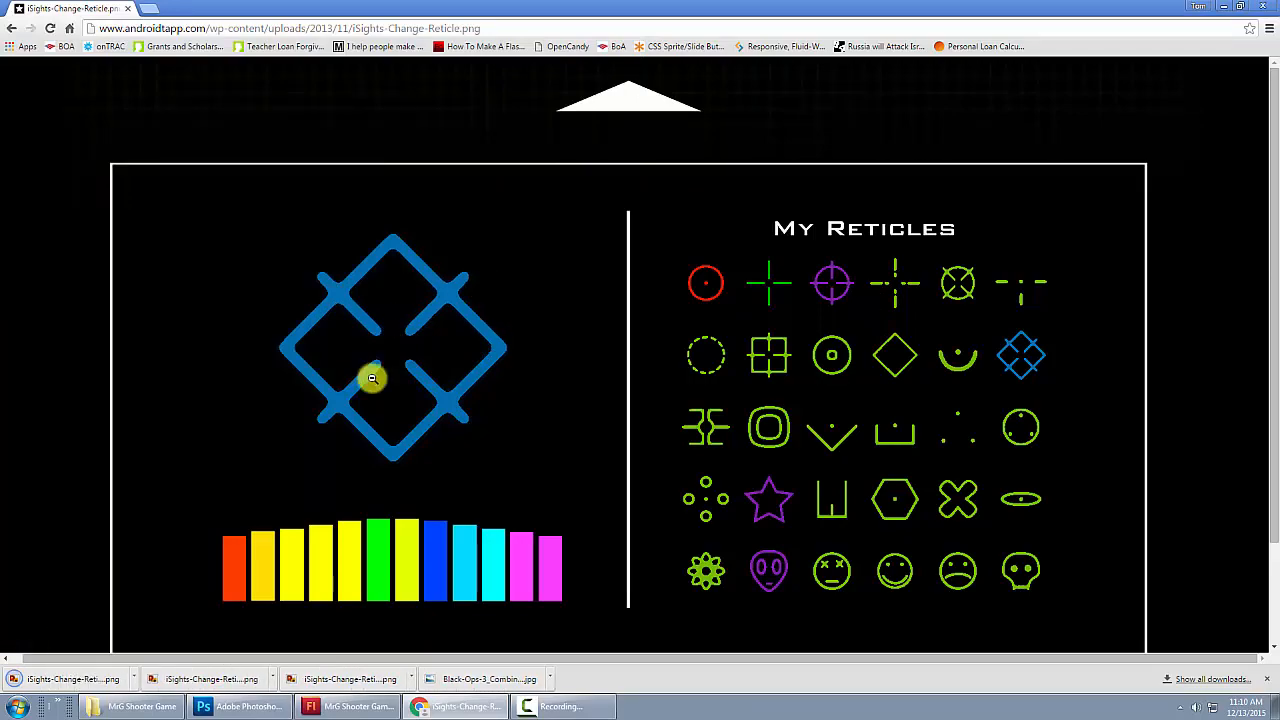
From the MrG Shooter Game folder, open iSights-Change-Reticle.png with Adobe Photoshop CS5.1 without making it the default program for this file type
left_click(140, 706)
left_click(342, 220)
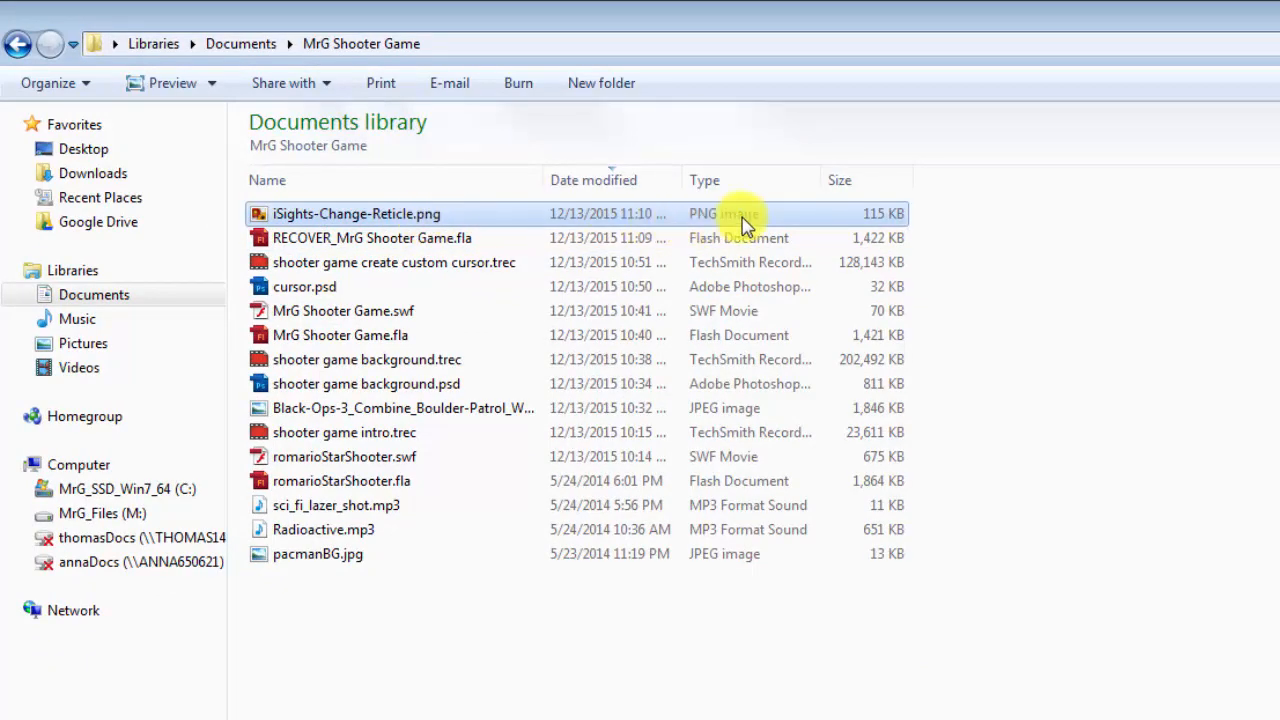
right_click(411, 212)
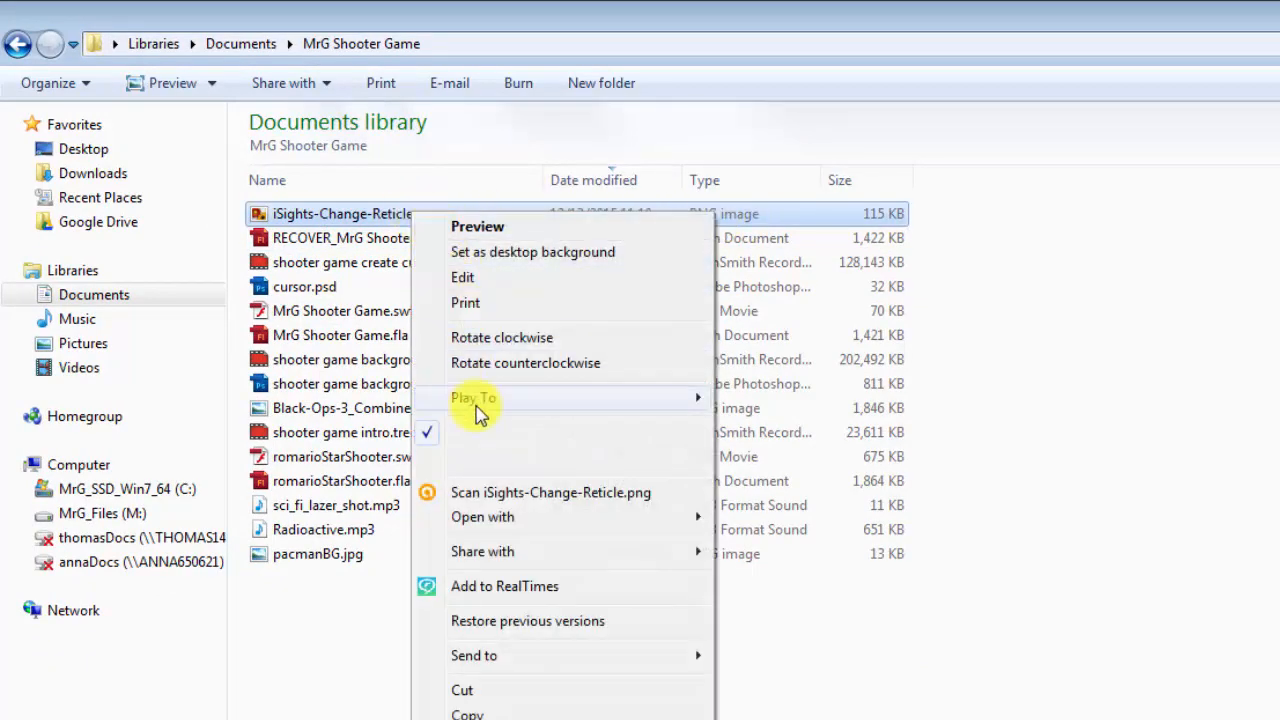
mouse_move(500, 518)
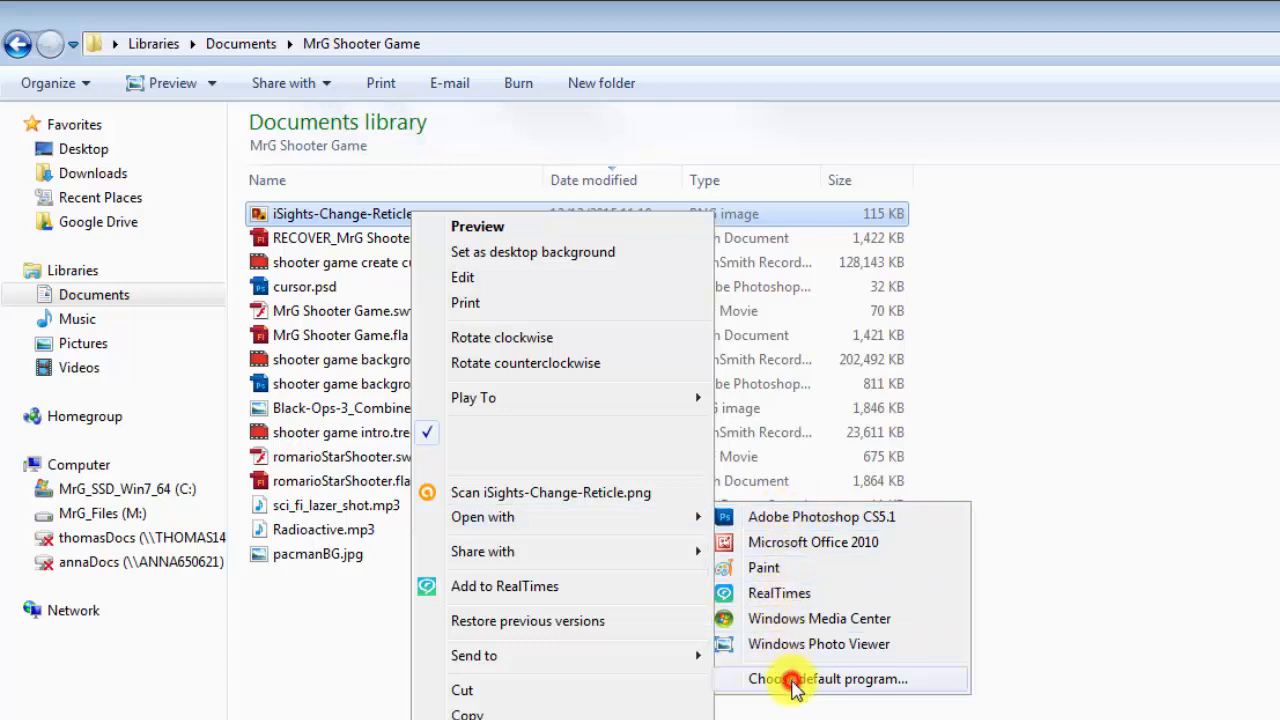
left_click(795, 686)
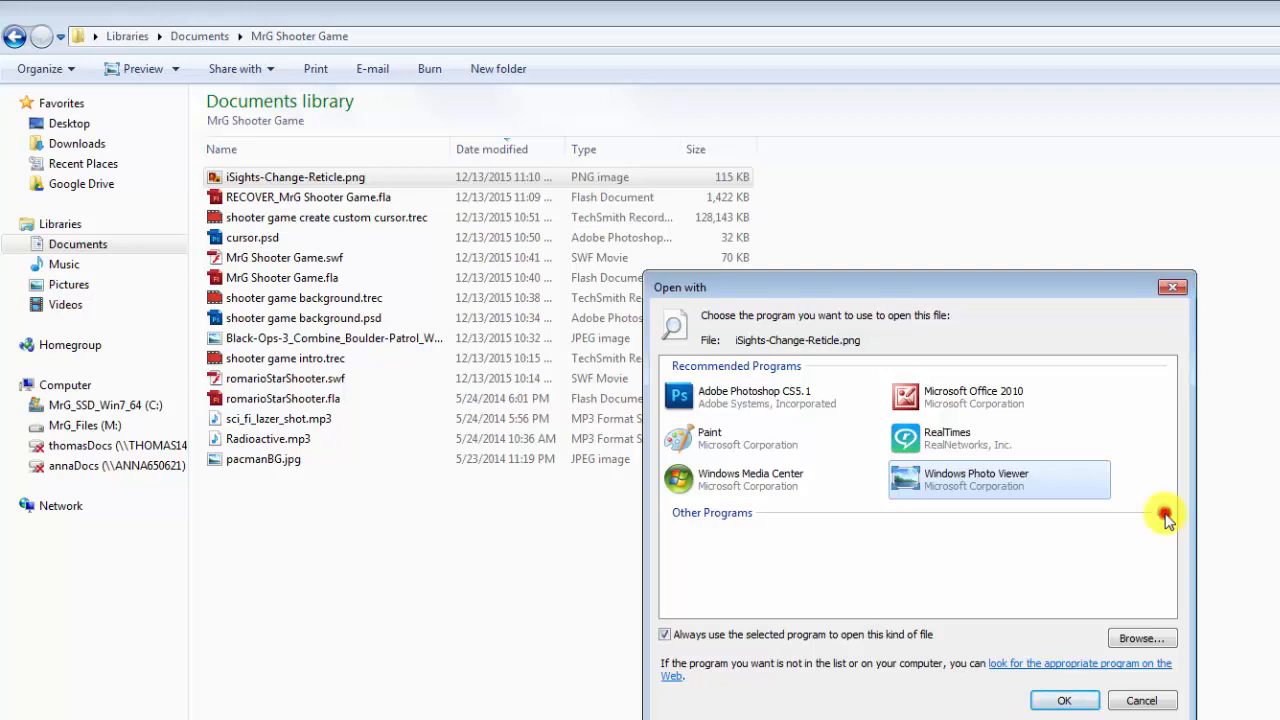
left_click(1165, 515)
mouse_move(1166, 514)
left_mouse_down()
mouse_move(1164, 560)
mouse_move(1166, 470)
left_mouse_up()
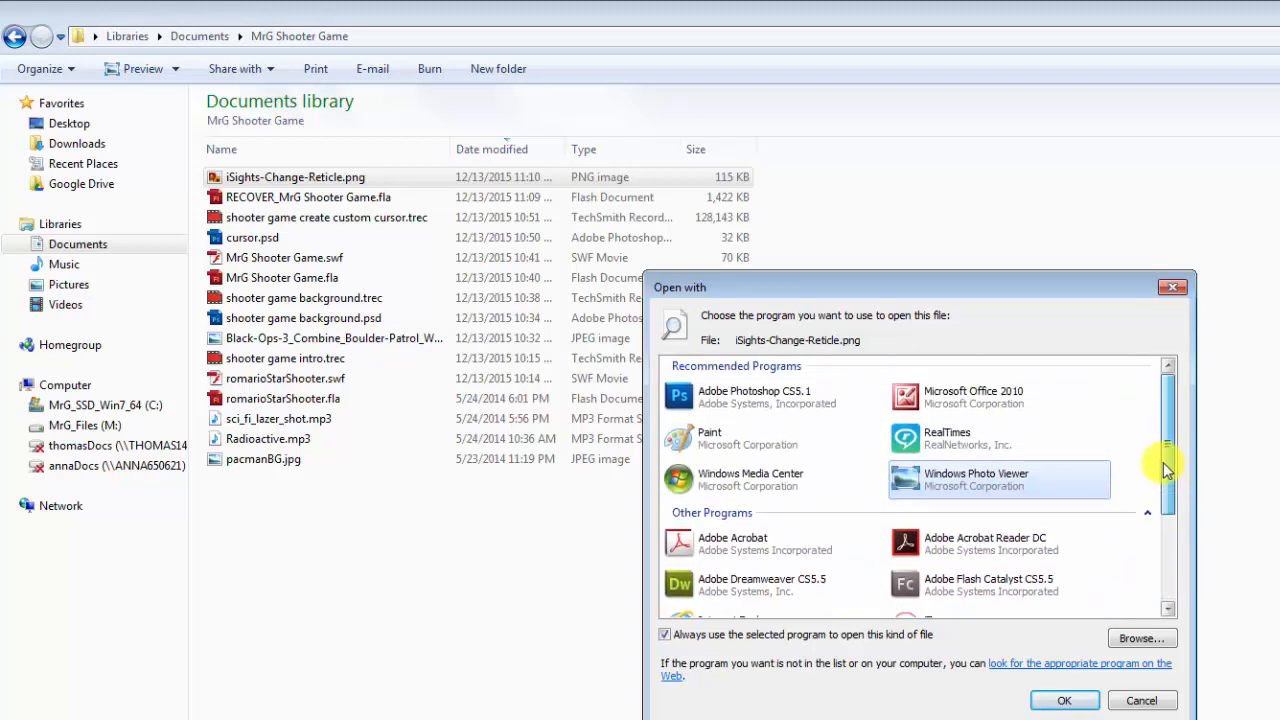
left_click(743, 410)
left_click(666, 636)
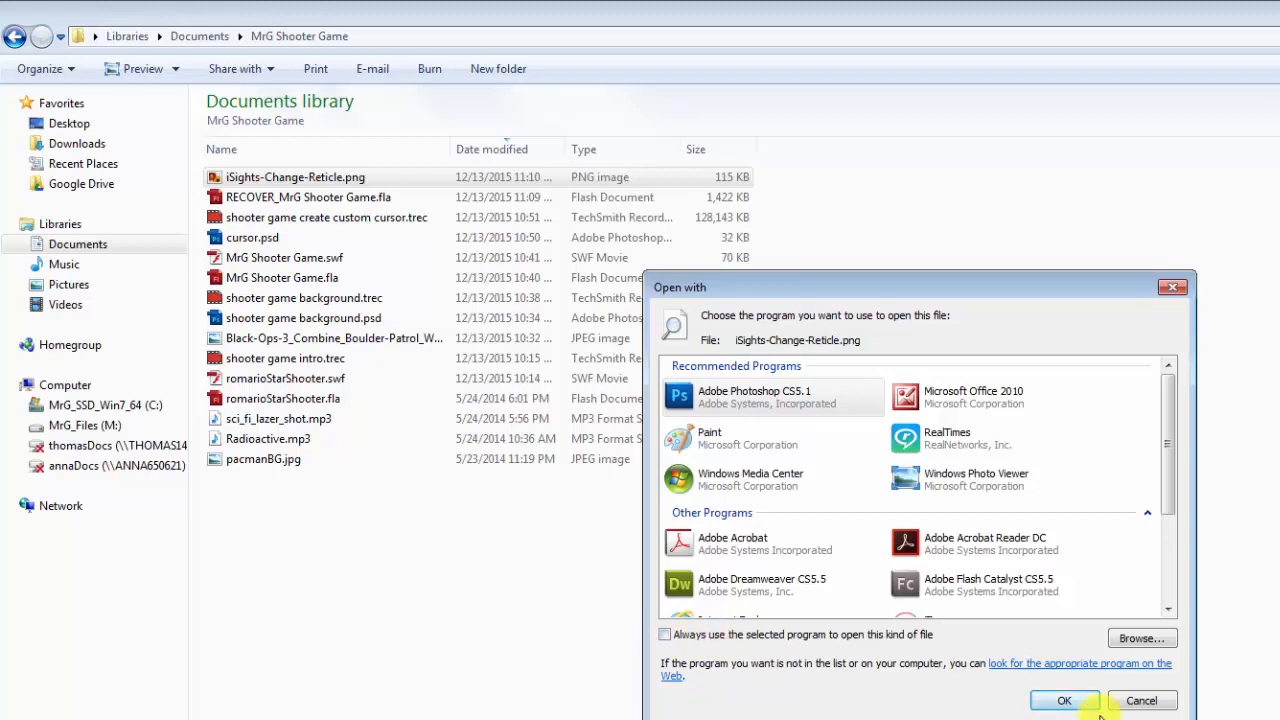
left_click(1066, 701)
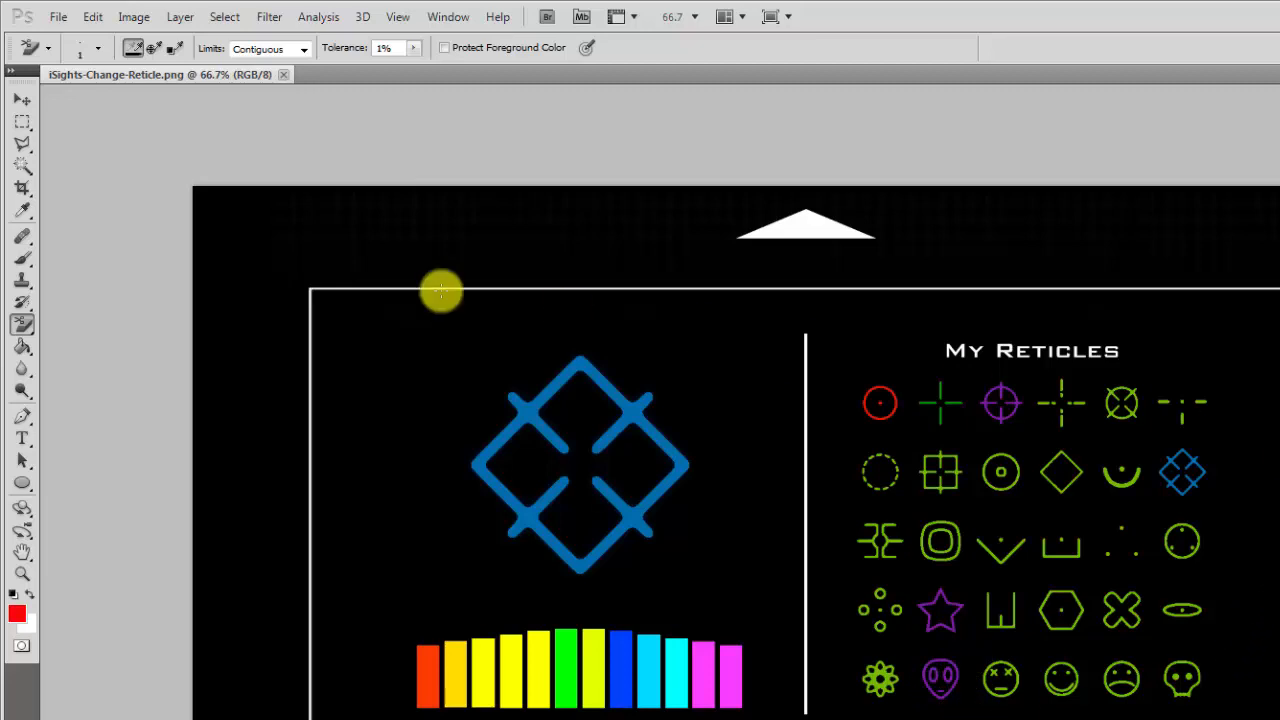
Crop the image tightly around the purple alien head reticle, with the crop size and resolution settings cleared
left_click(22, 189)
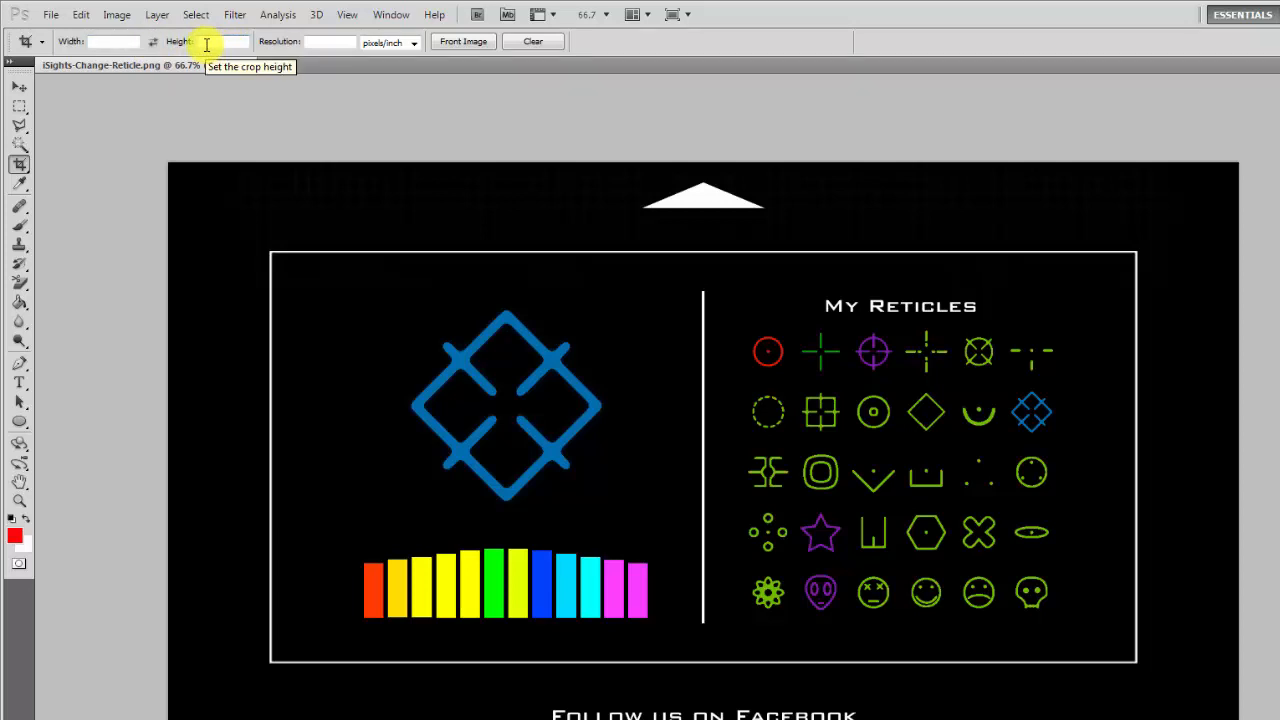
left_click(531, 41)
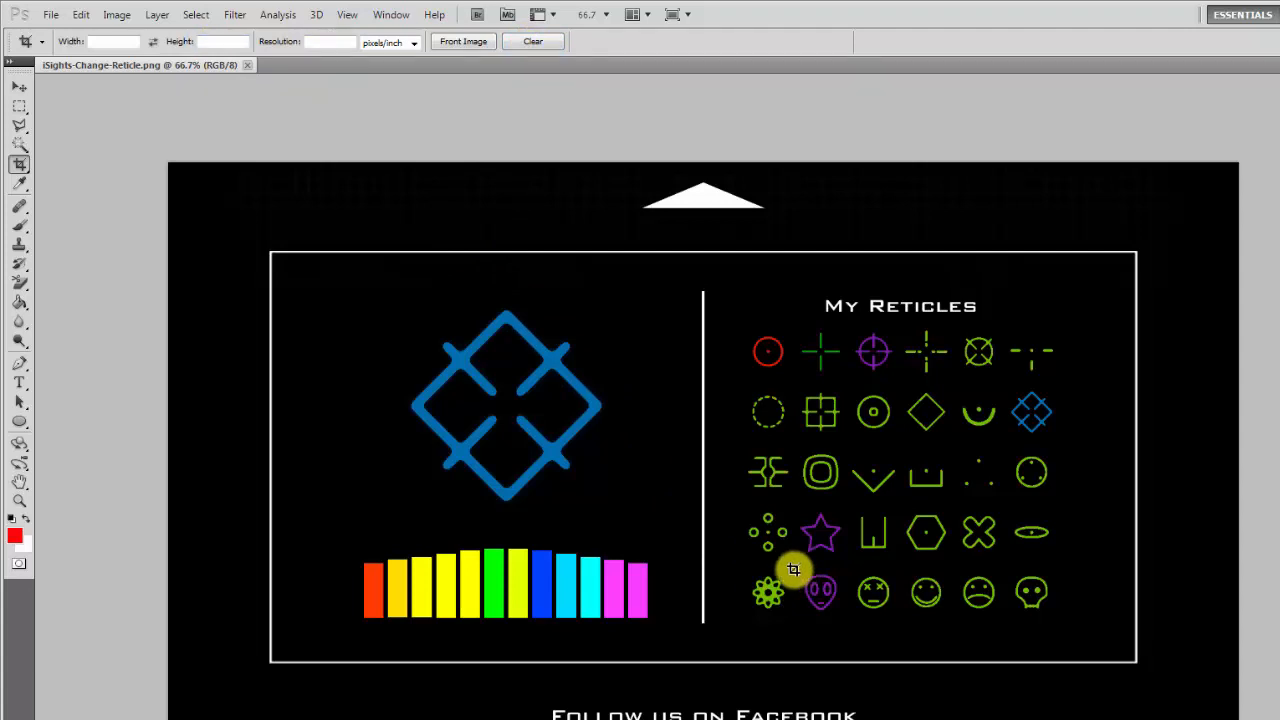
left_click_drag(793, 567, 845, 616)
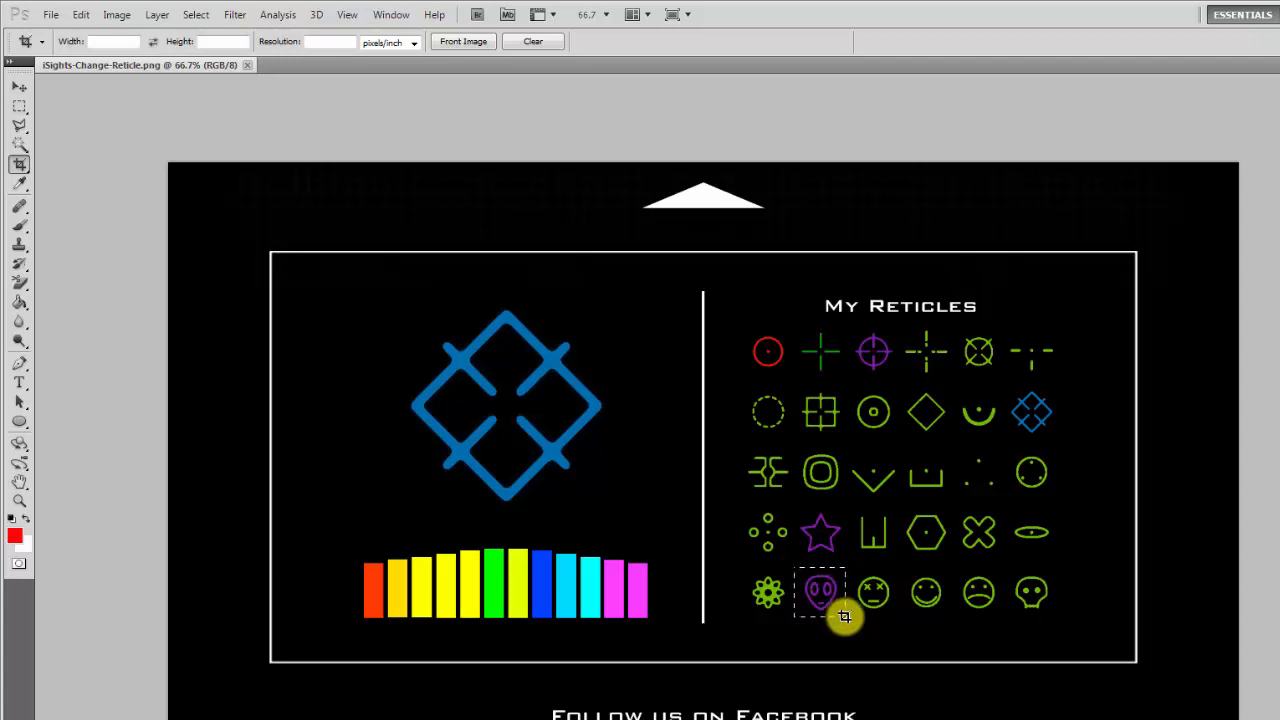
left_click_drag(845, 616, 845, 617)
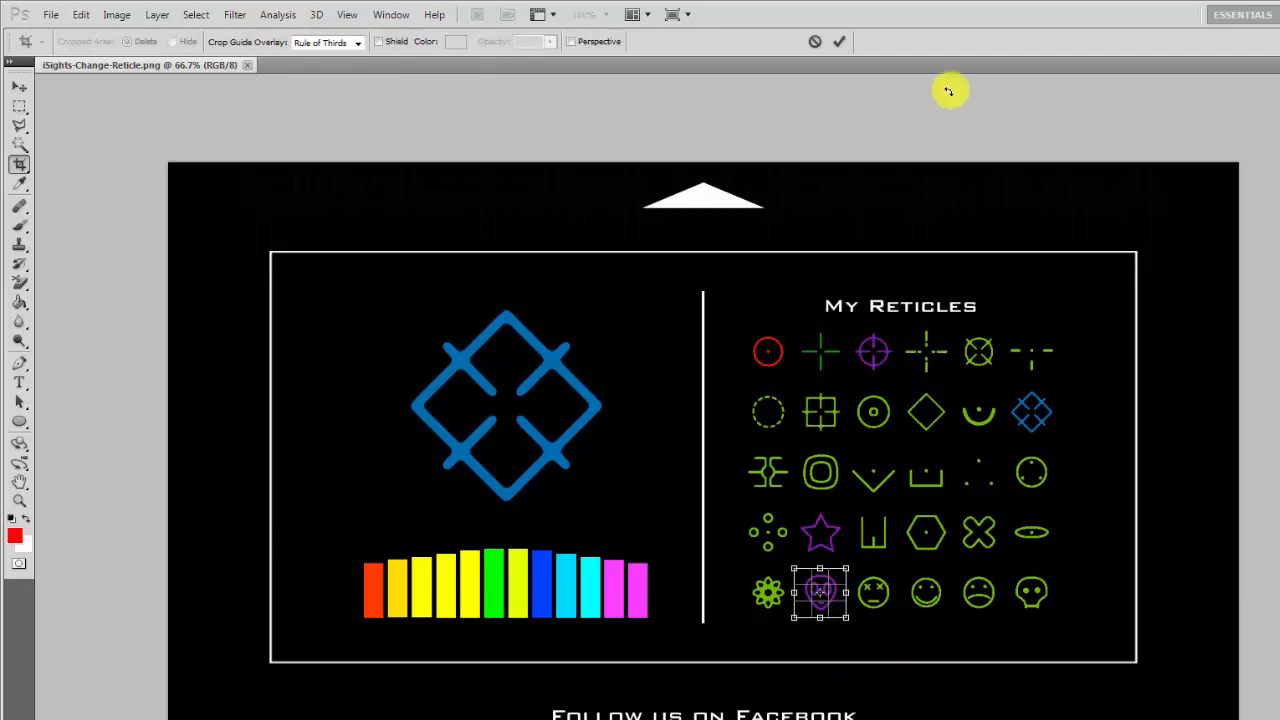
left_click(840, 42)
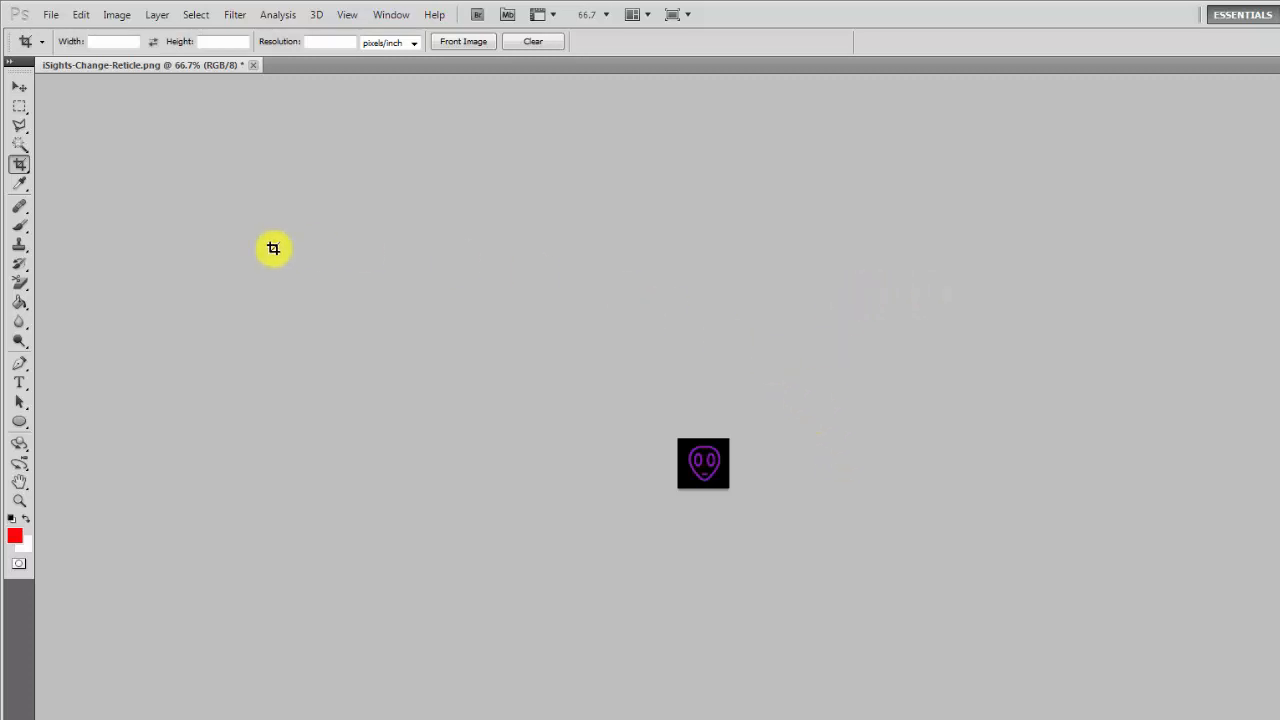
Select the black background around the alien head with the Magic Wand tool
key("ctrl+plus")
key("ctrl+plus")
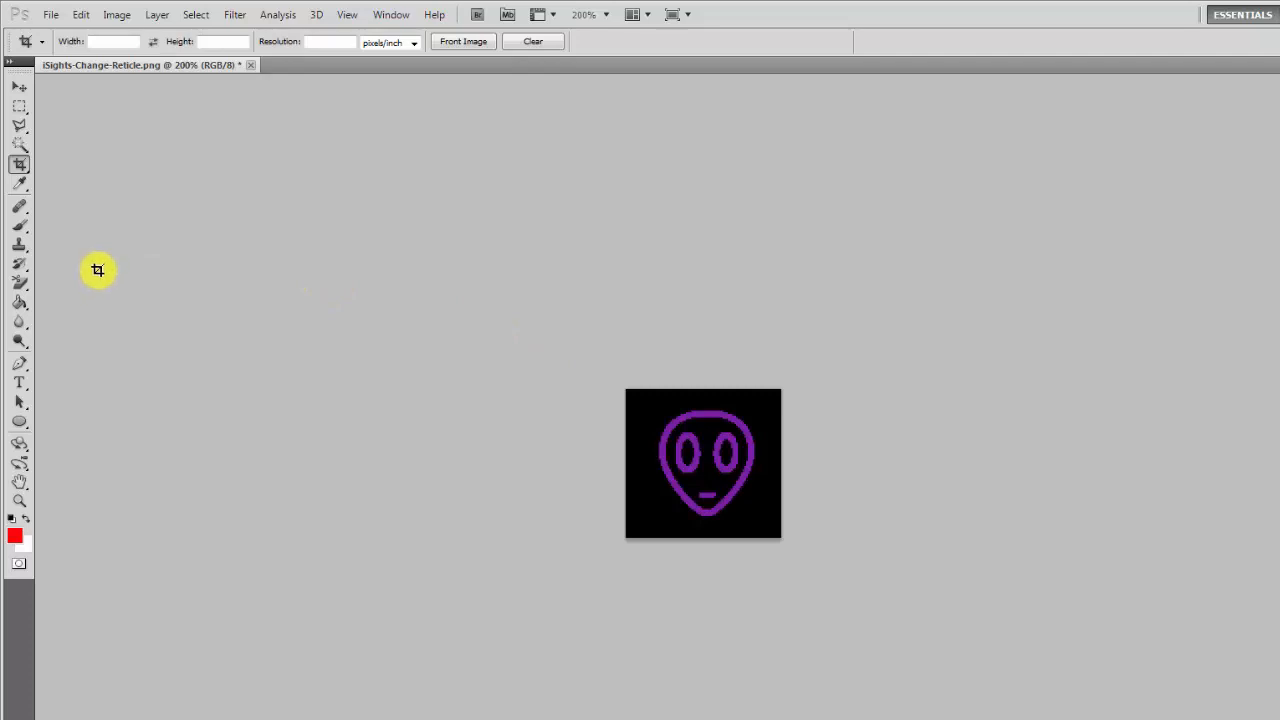
left_click(22, 150)
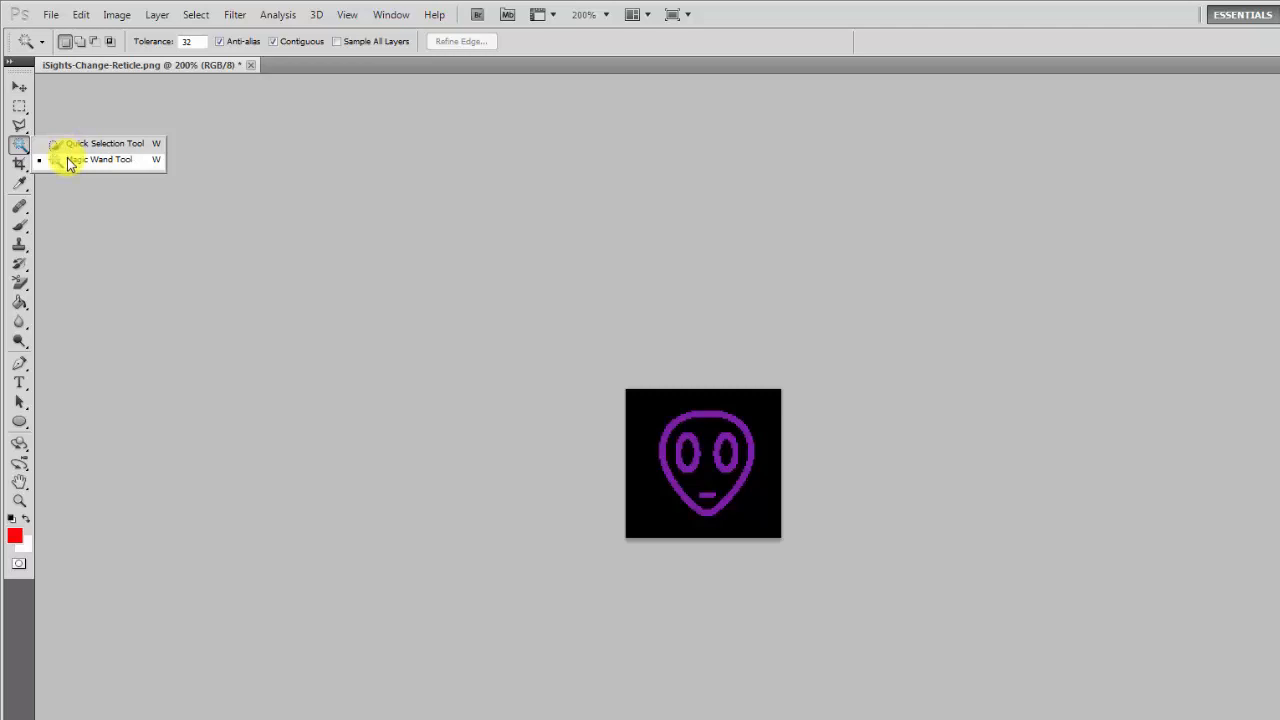
left_click(70, 160)
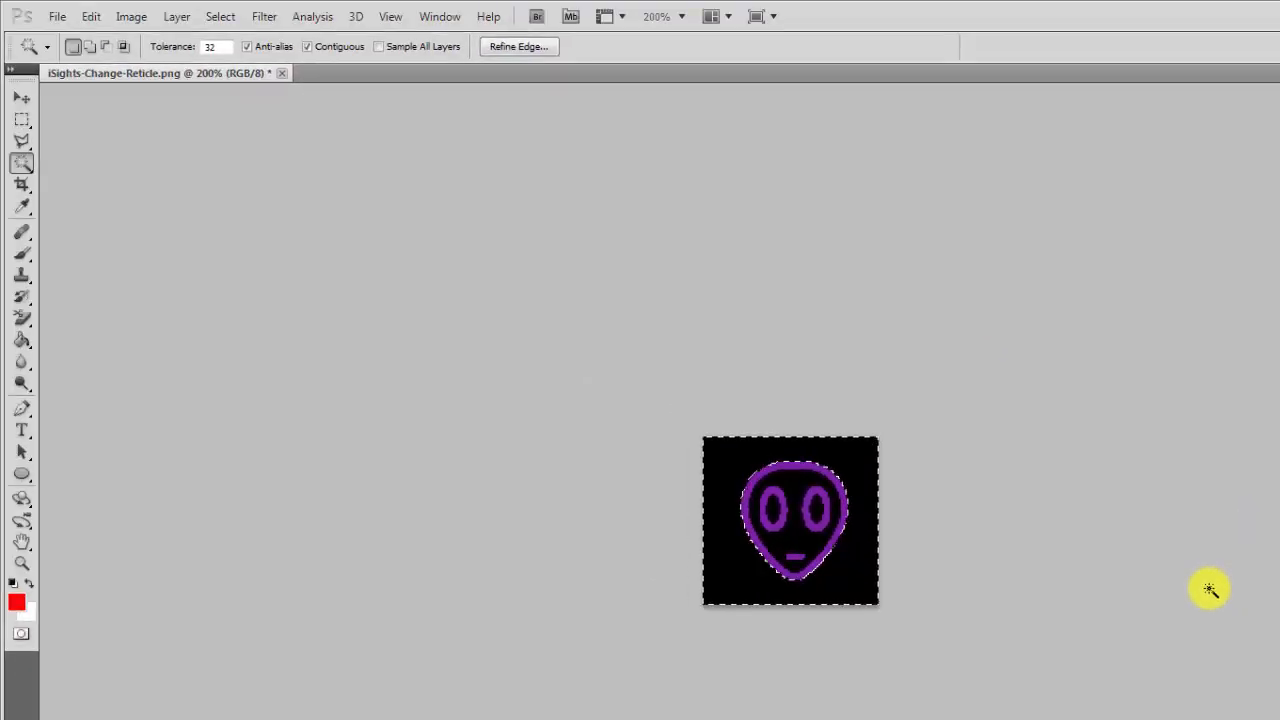
key("Delete")
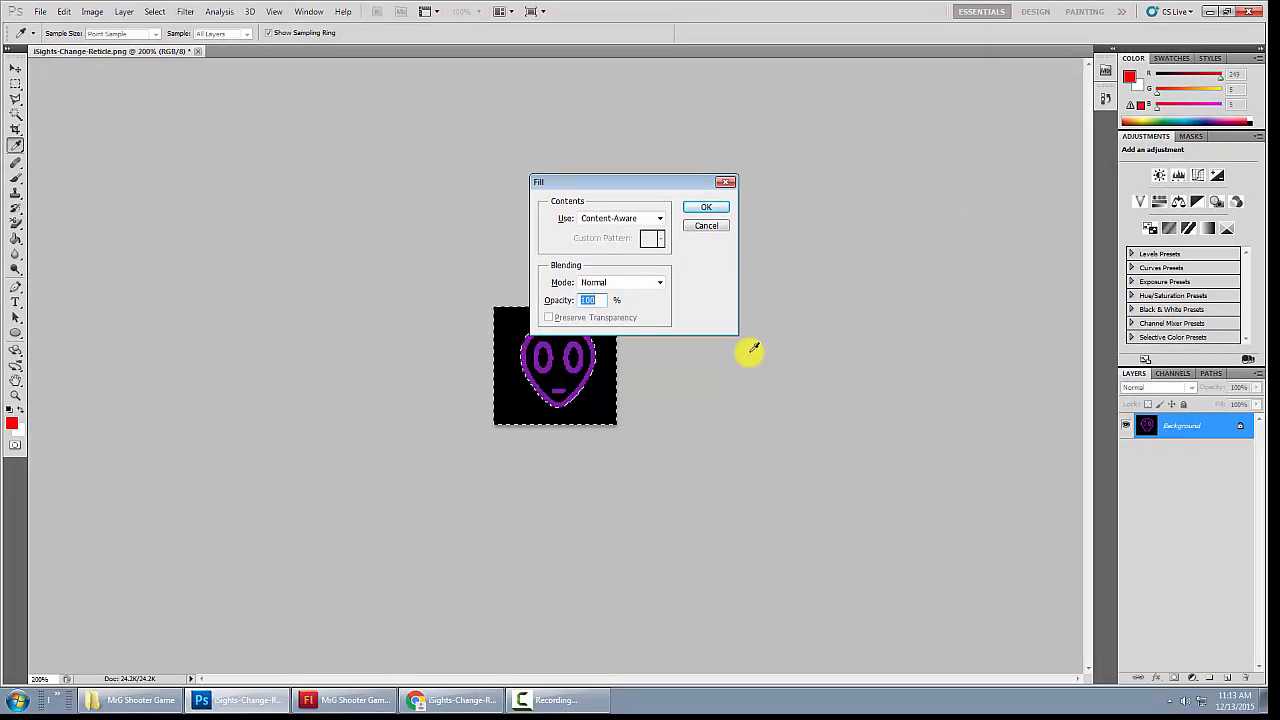
left_click(708, 226)
key("w")
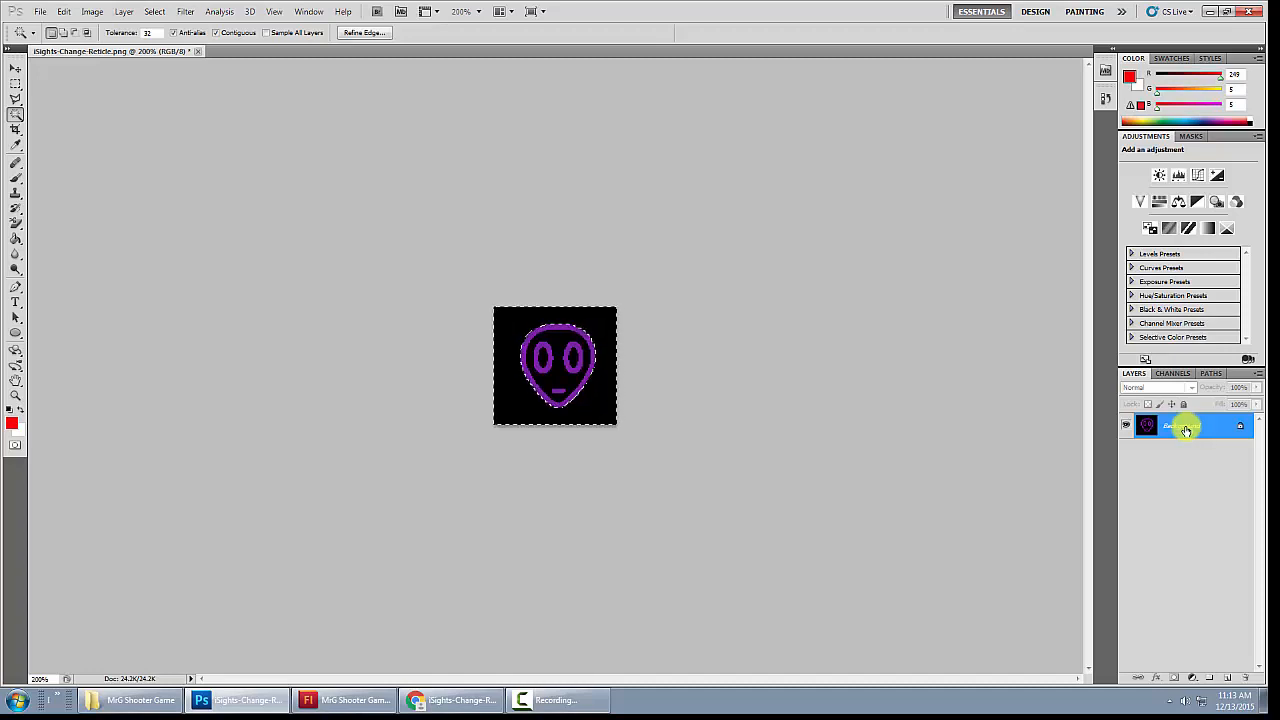
Convert the locked Background into a regular layer and delete the black around and inside the alien's head outline
double_click(1185, 429)
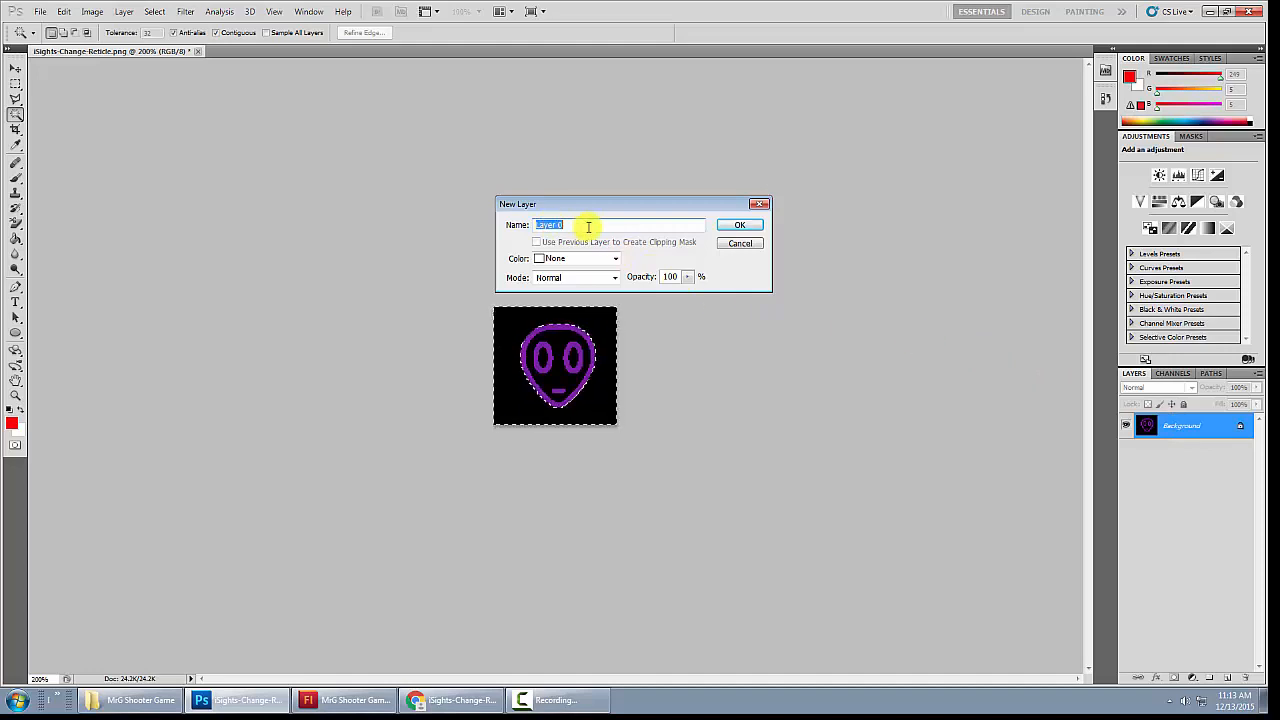
left_click(740, 226)
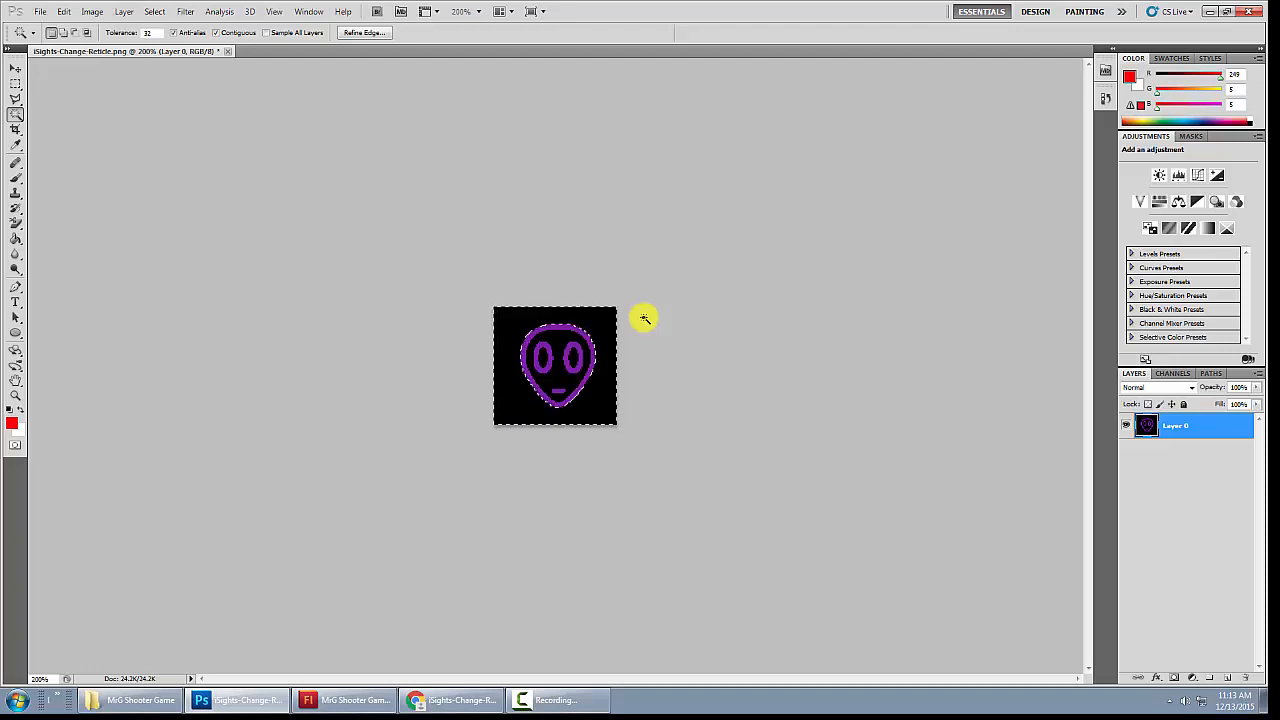
key("Delete")
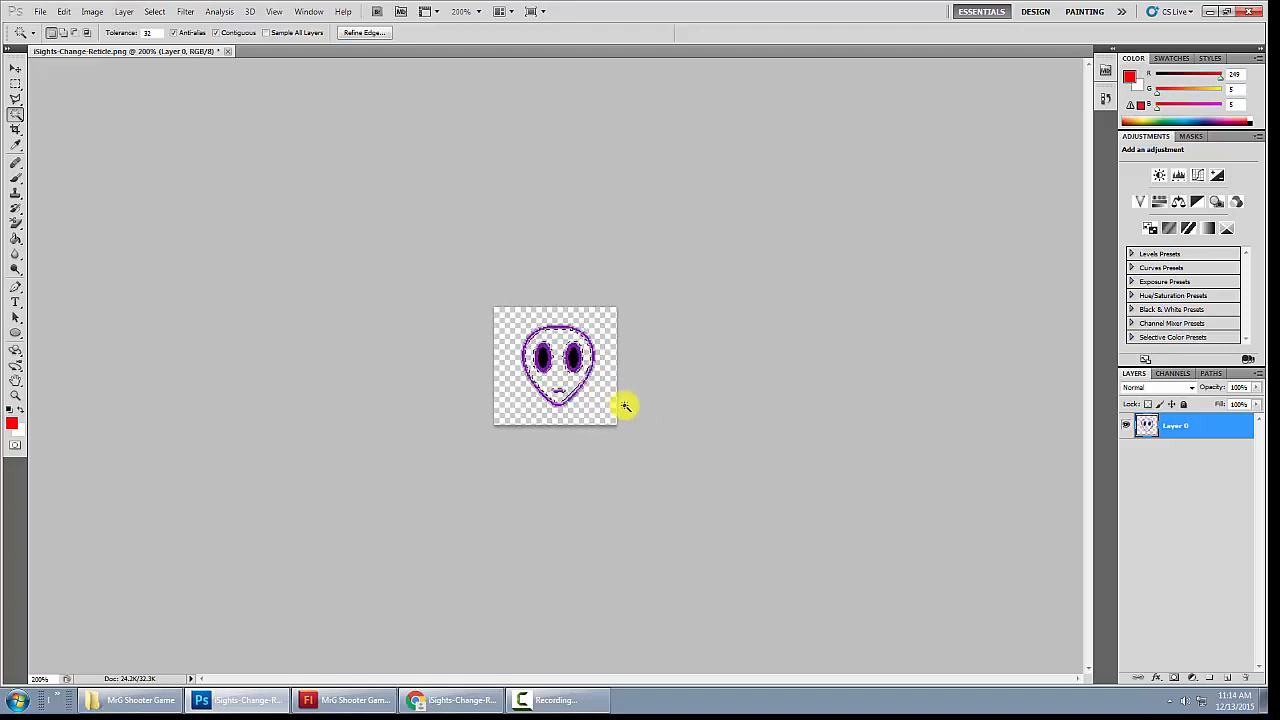
Remove the black fill inside both alien eyes and clear the selection
left_click(543, 360)
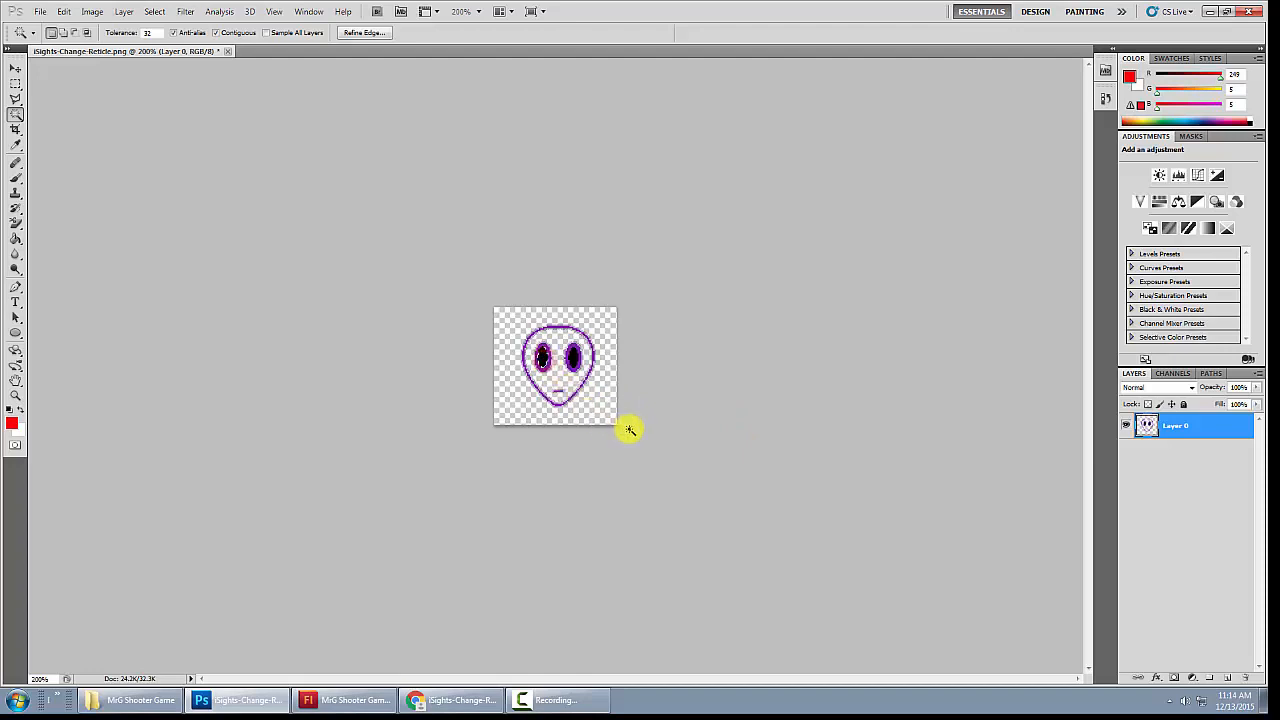
left_click(574, 360)
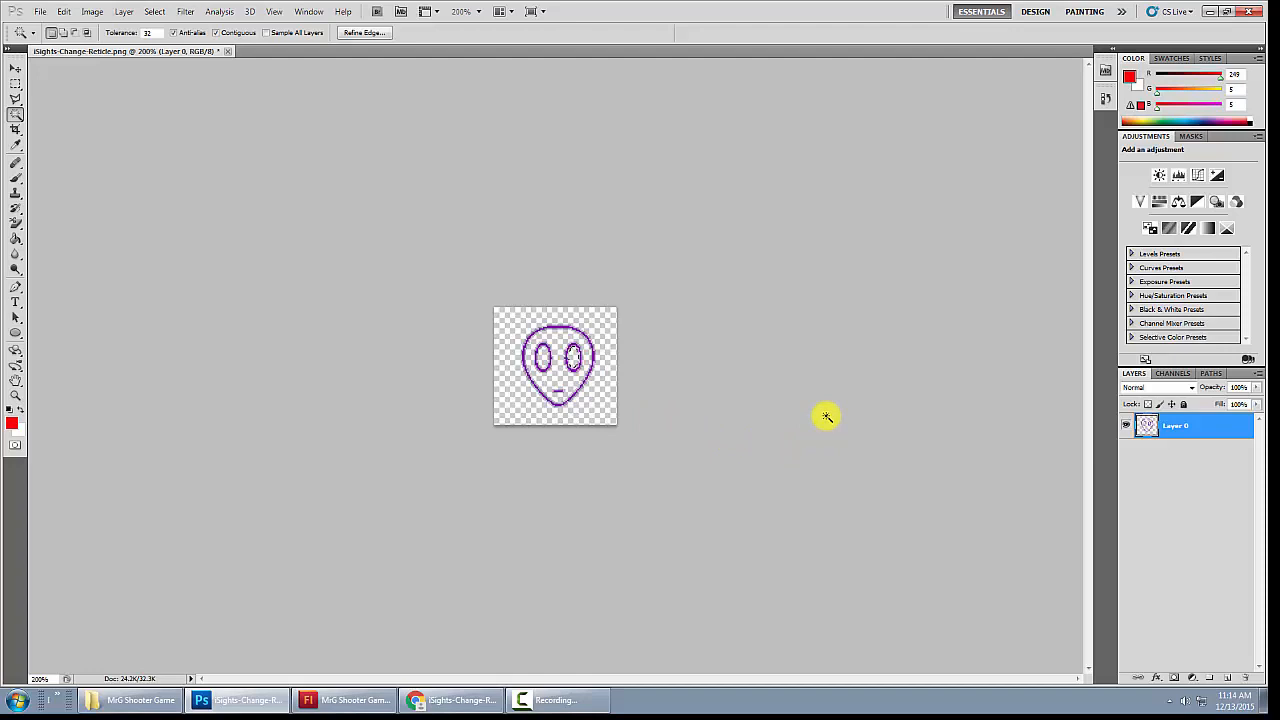
key("ctrl+d")
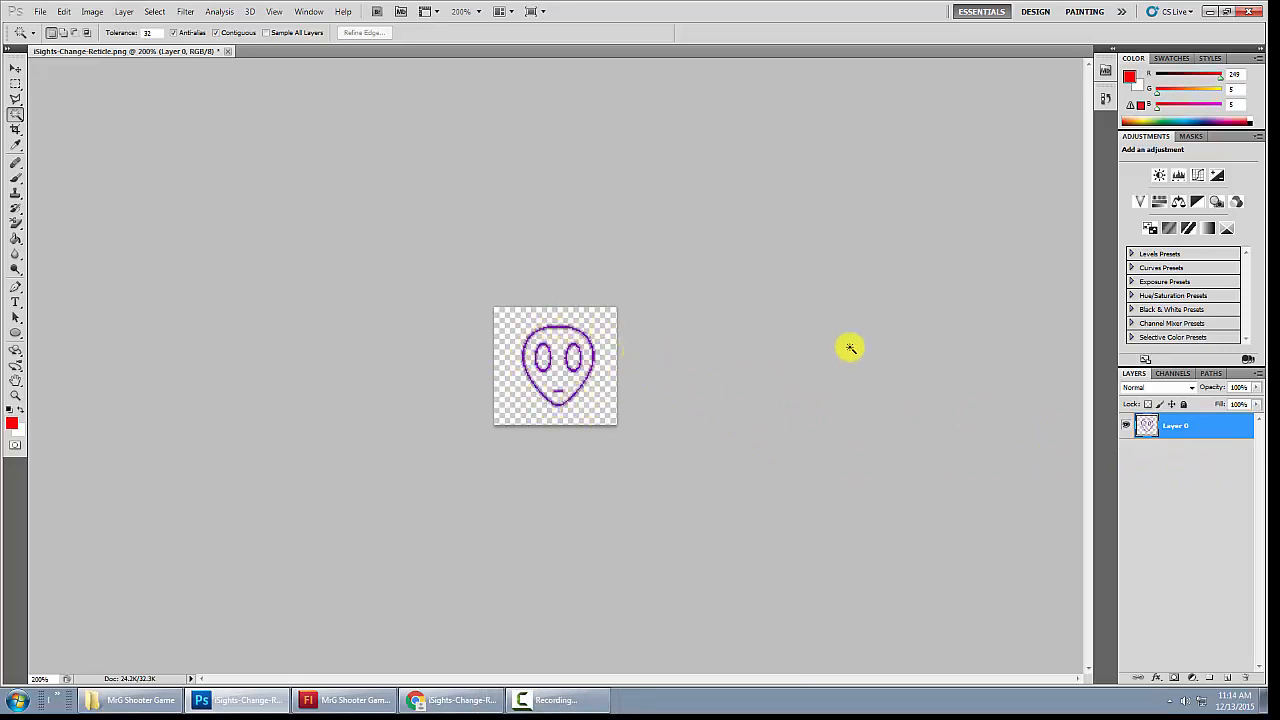
Add a new empty layer, place it beneath the alien head layer and make it active
left_click(1228, 680)
left_click_drag(1200, 423, 1202, 470)
double_click(1183, 452)
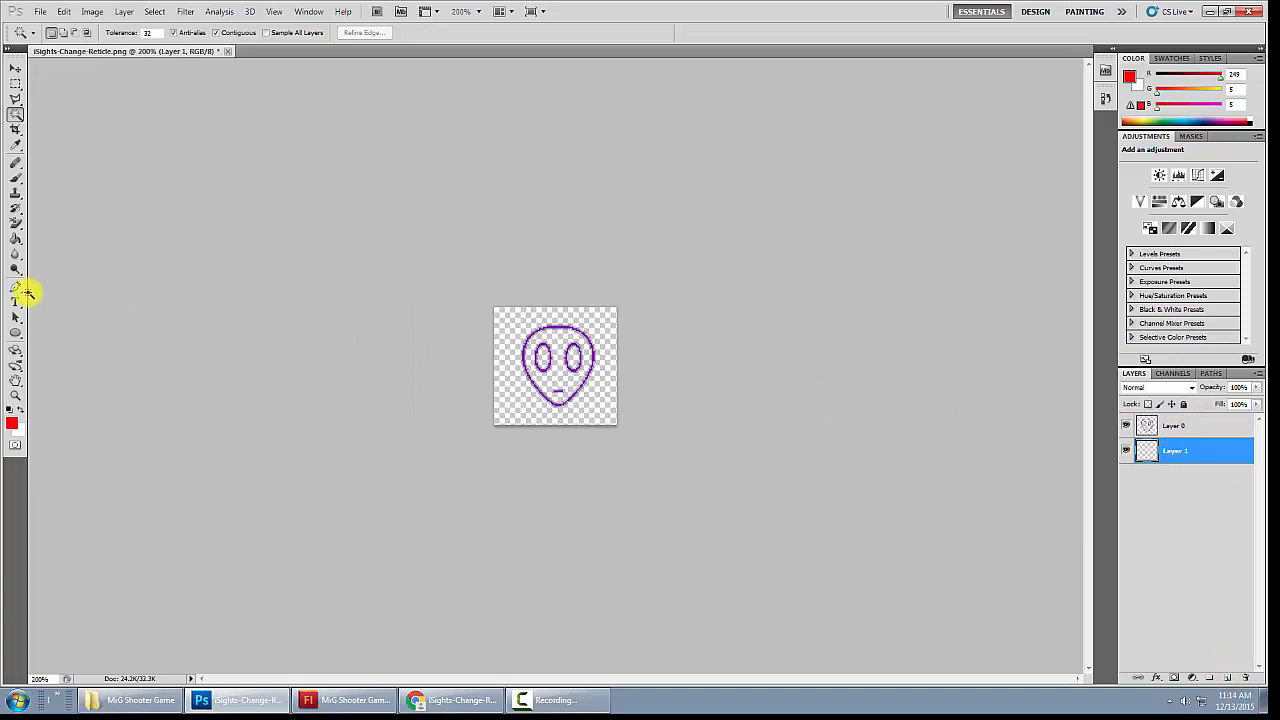
Choose the Paint Bucket tool and set the foreground colour to bright yellow, f3ec23
left_click_drag(15, 243, 48, 251)
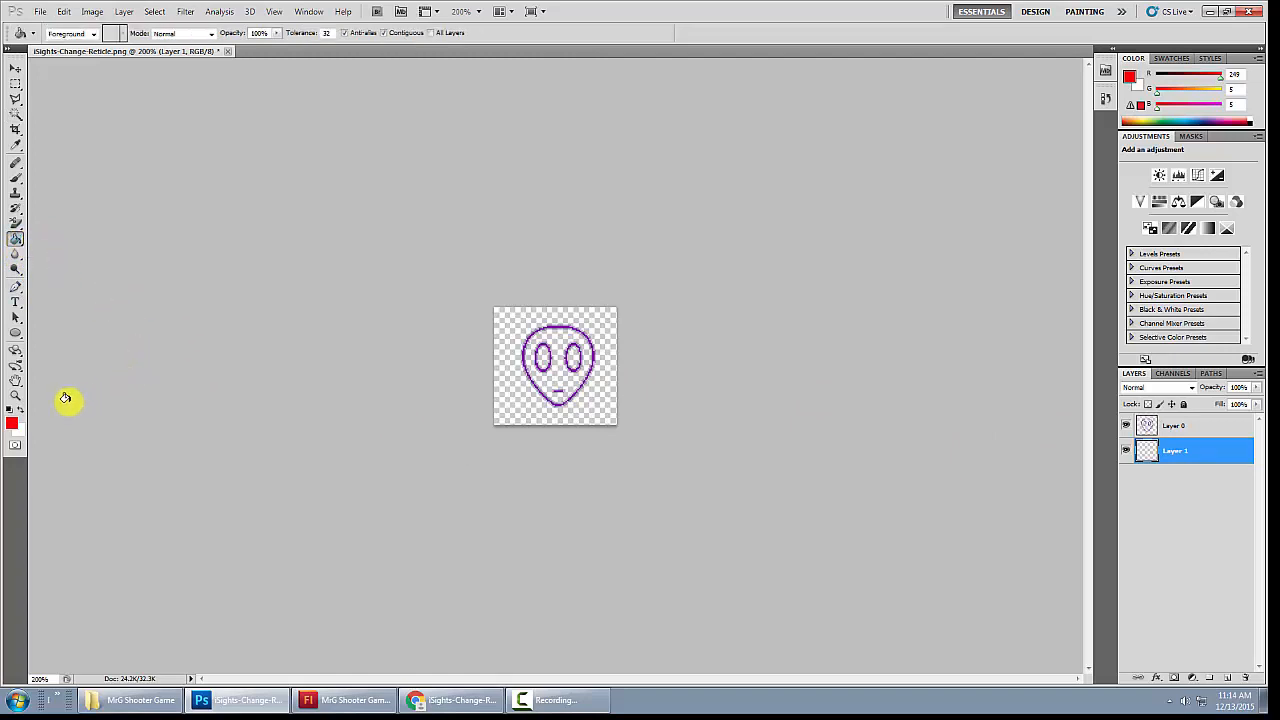
left_click(9, 409)
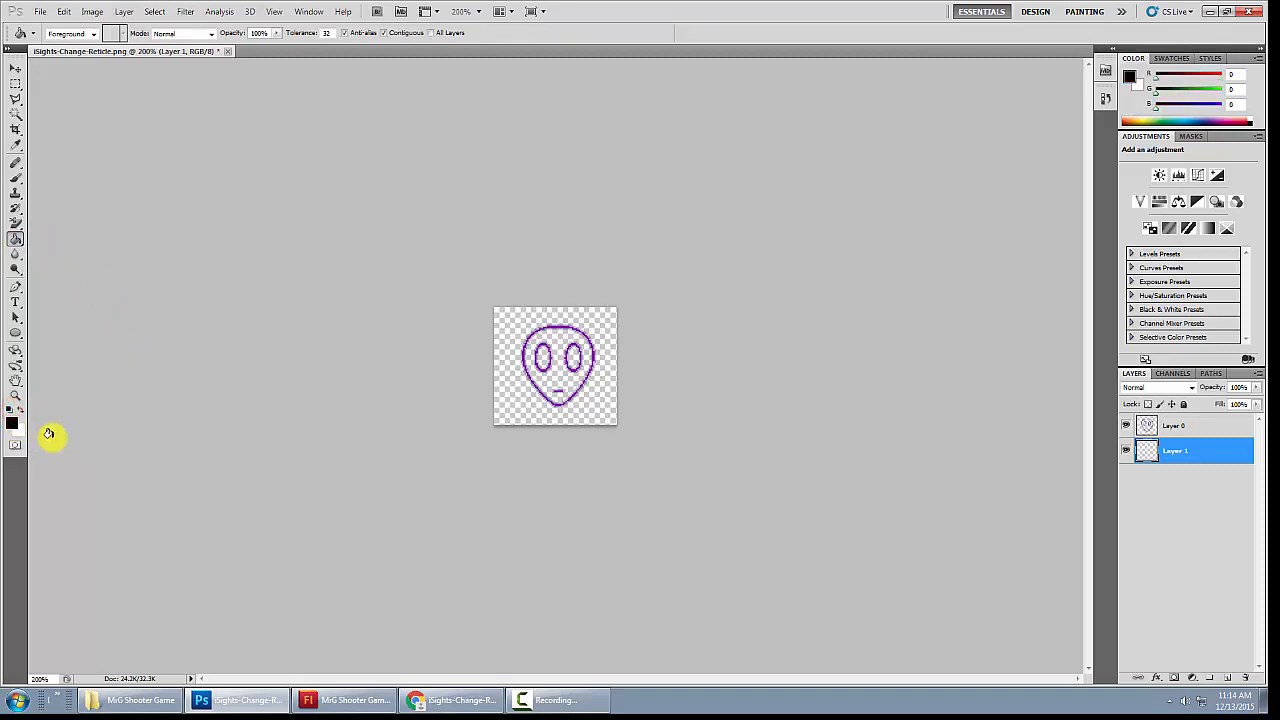
left_click(12, 423)
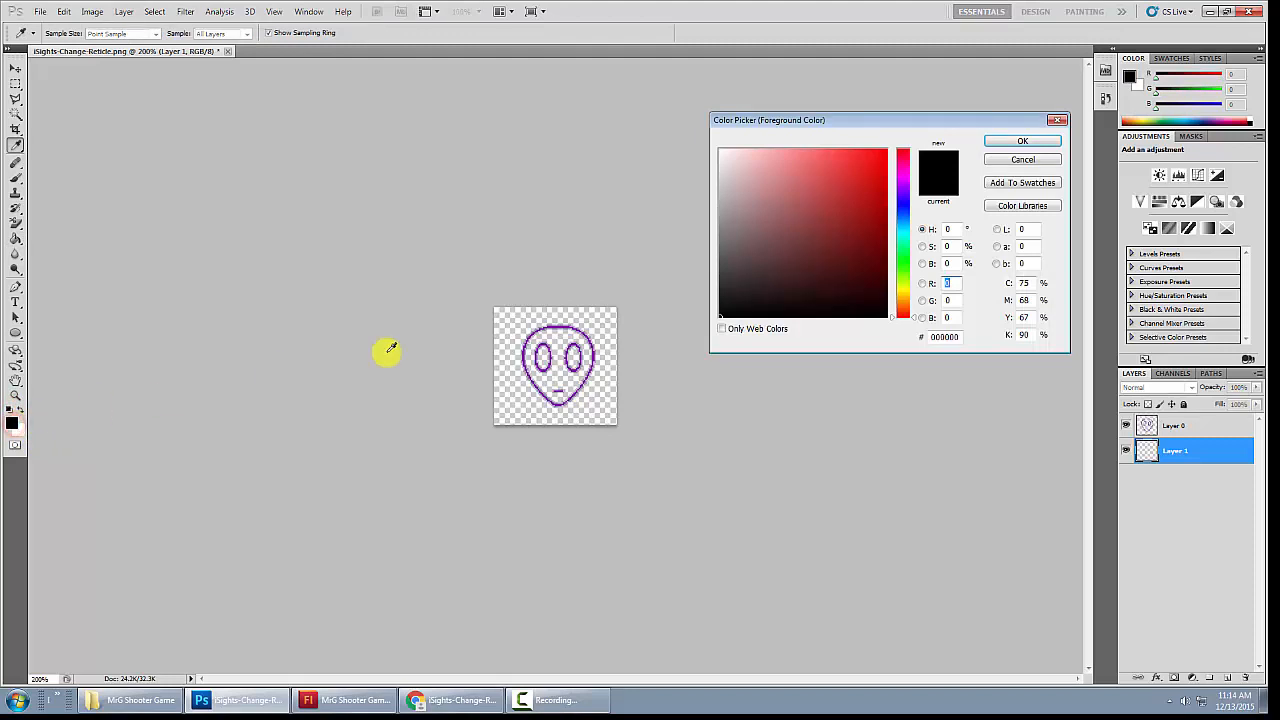
left_click(903, 287)
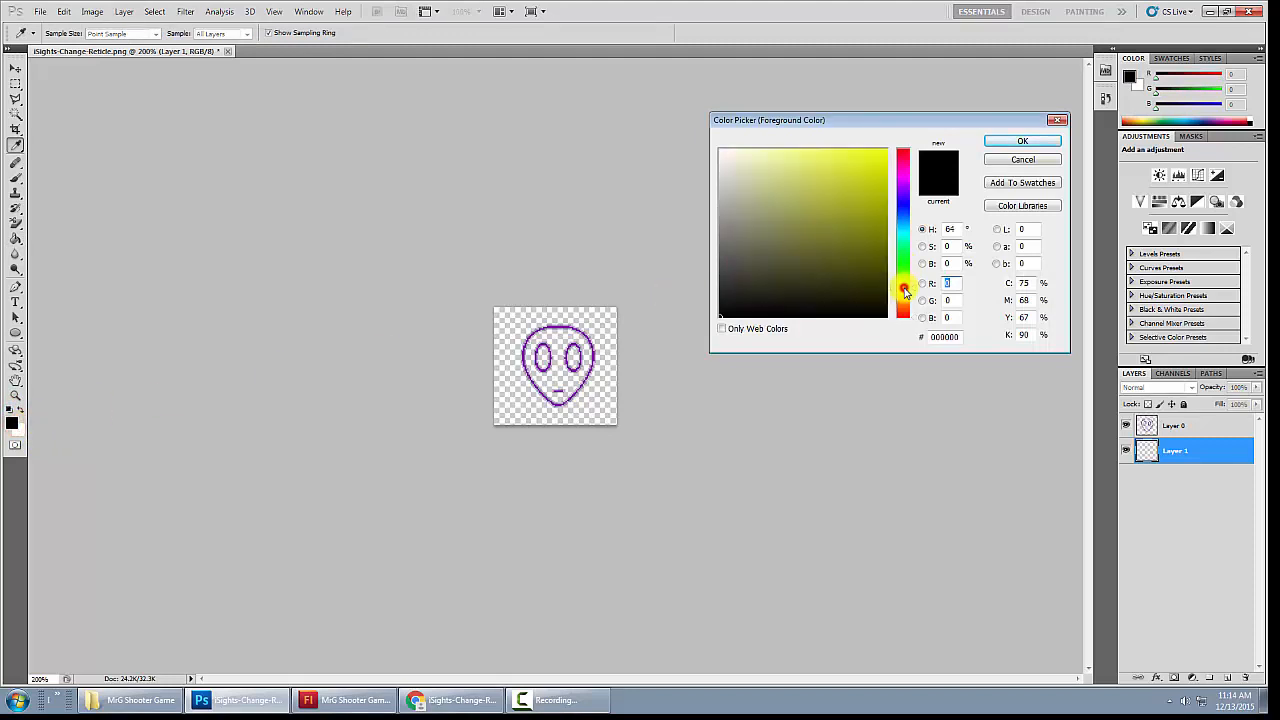
left_click(726, 160)
left_click(750, 157)
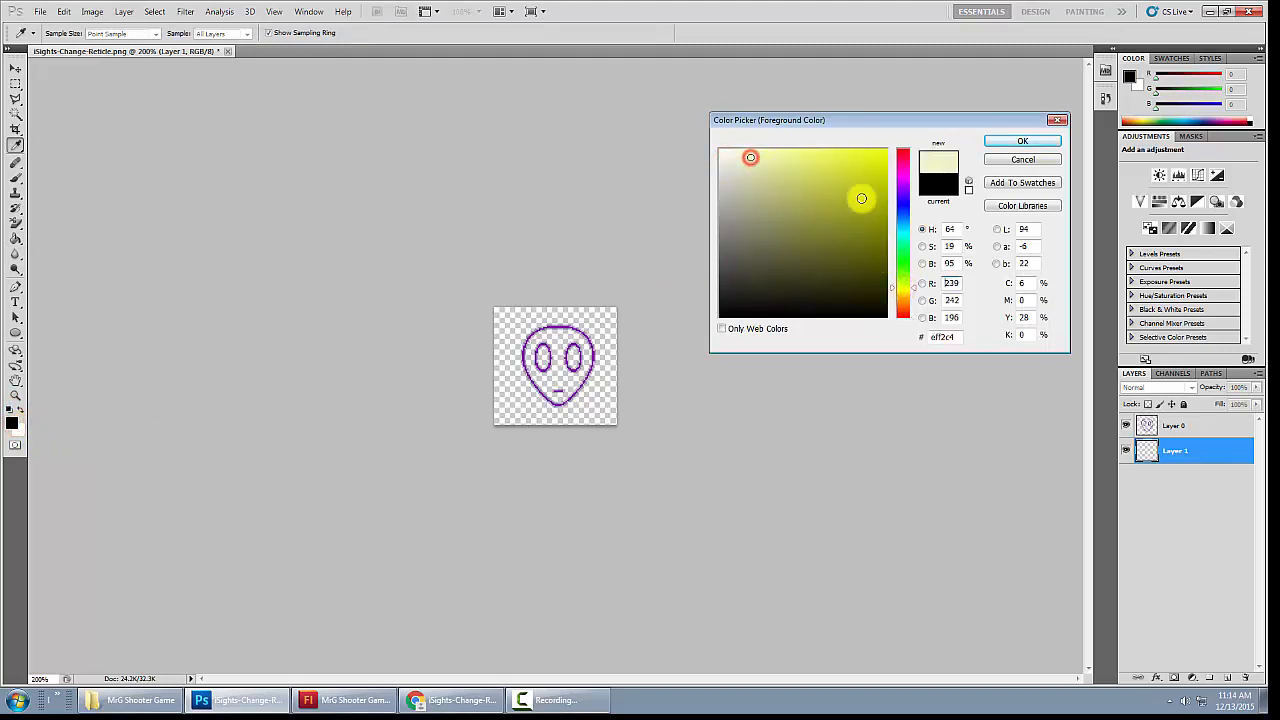
left_click(903, 290)
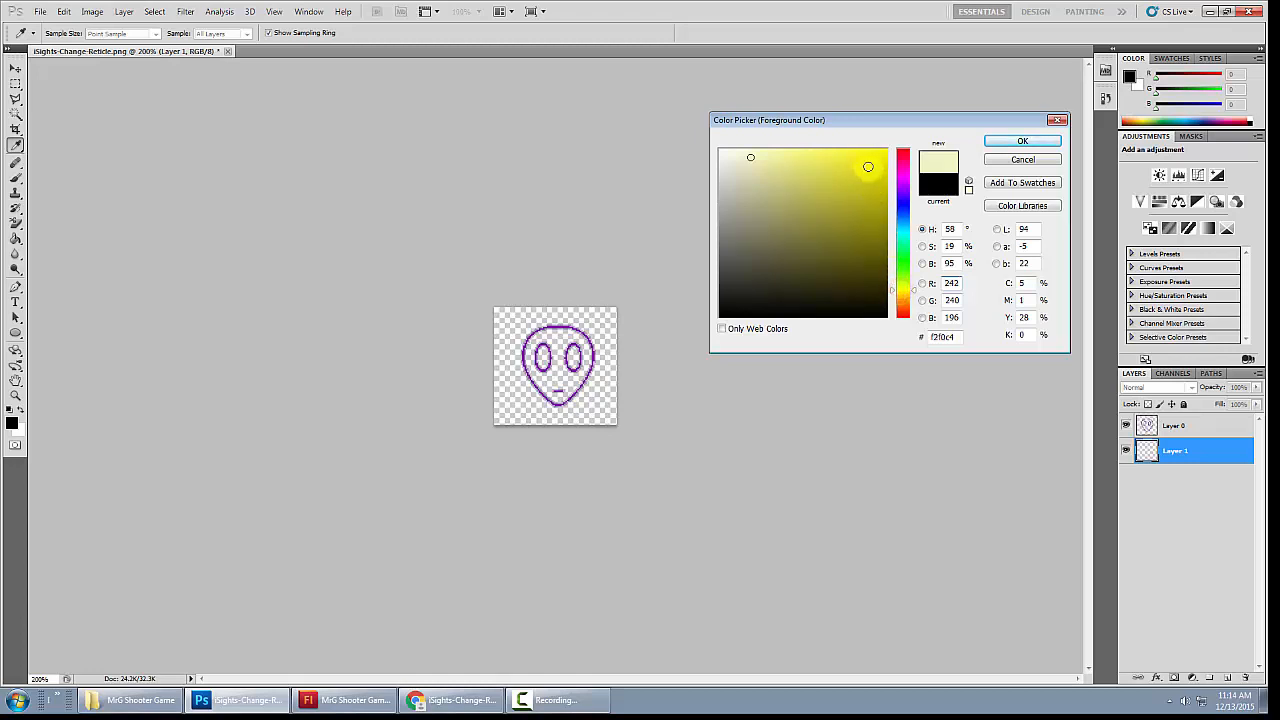
left_click(863, 157)
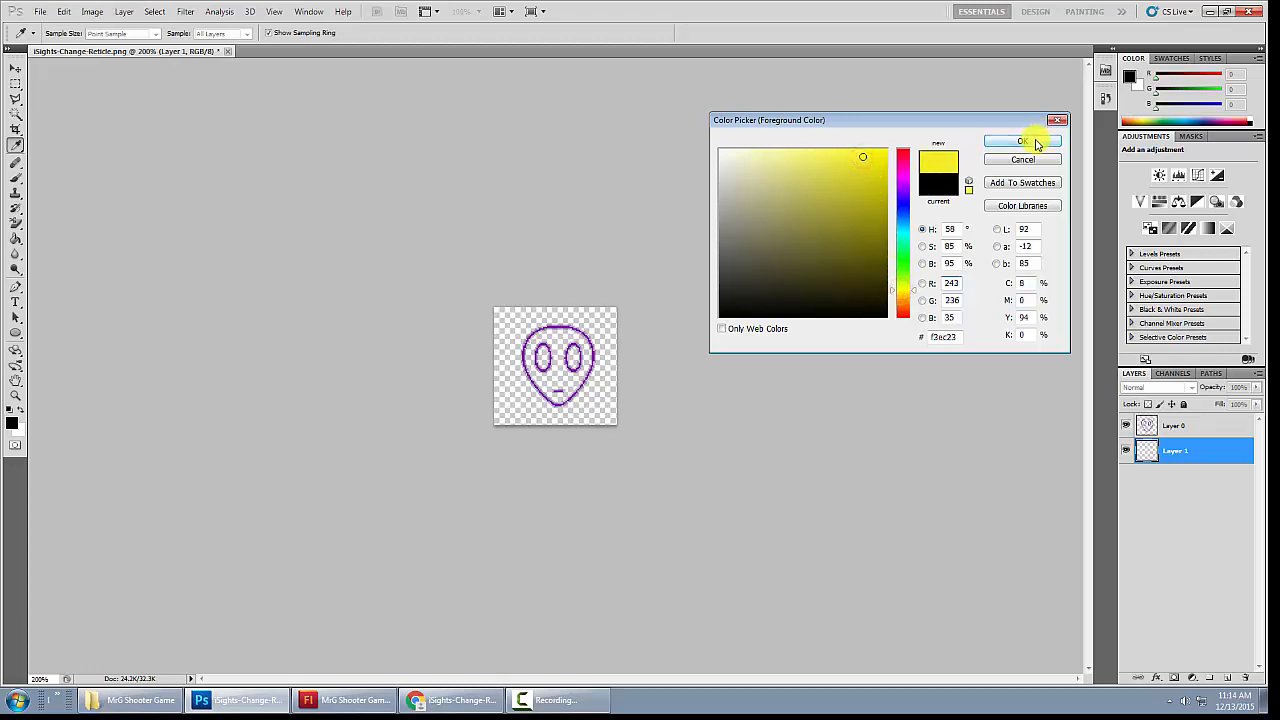
left_click(1036, 143)
Fill the empty Layer 1 beneath the alien head with the yellow colour, and hide that layer
key("g")
left_click(609, 315)
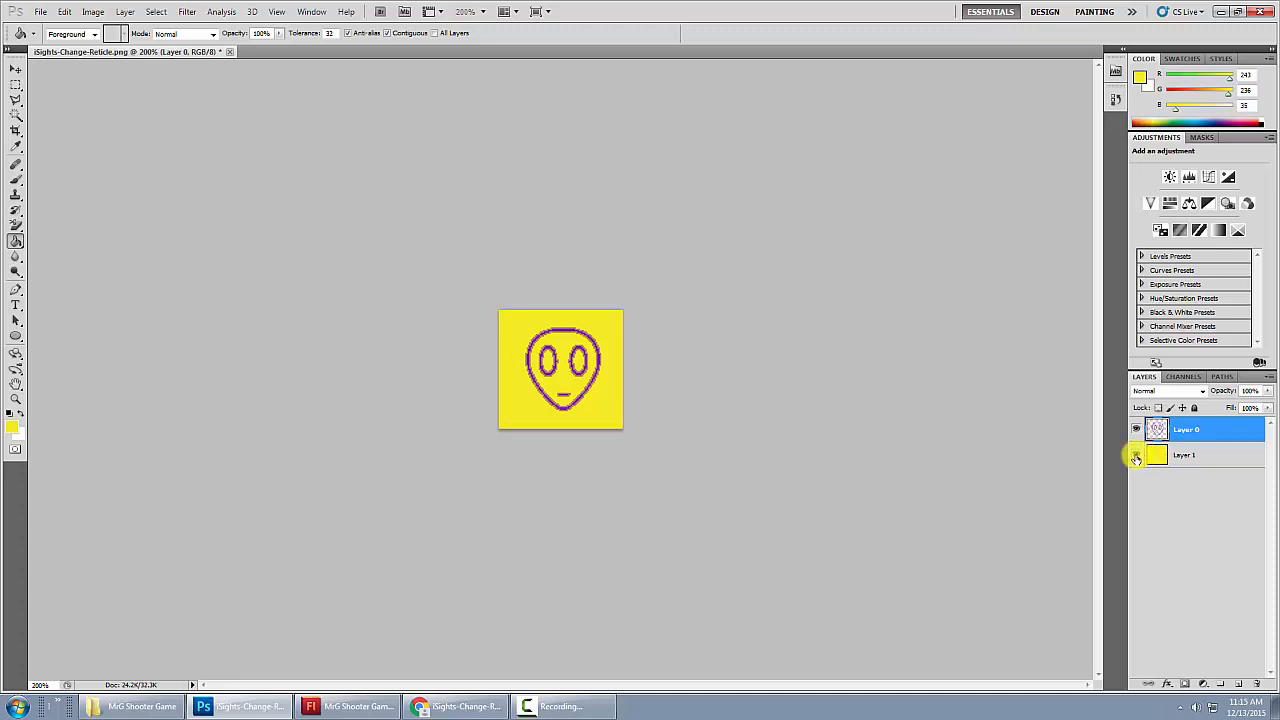
left_click(1136, 456)
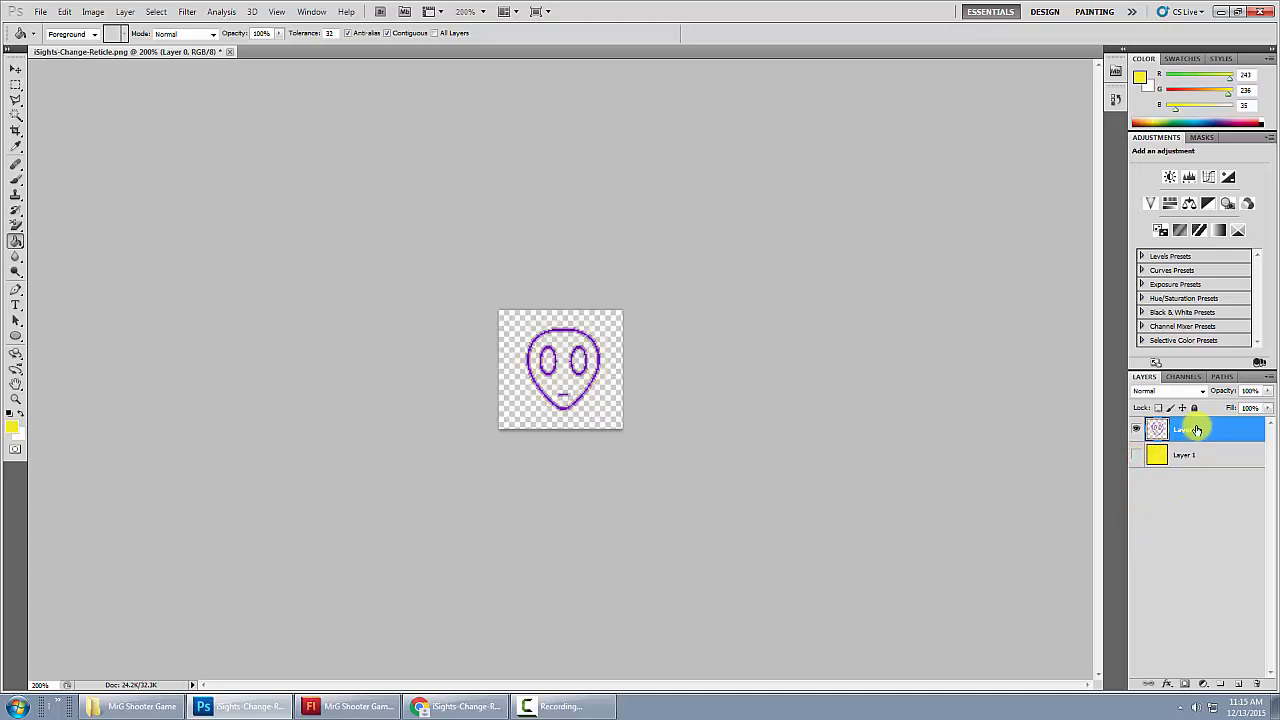
Open the Save As dialog for the alien head document
left_click(42, 12)
left_click(75, 216)
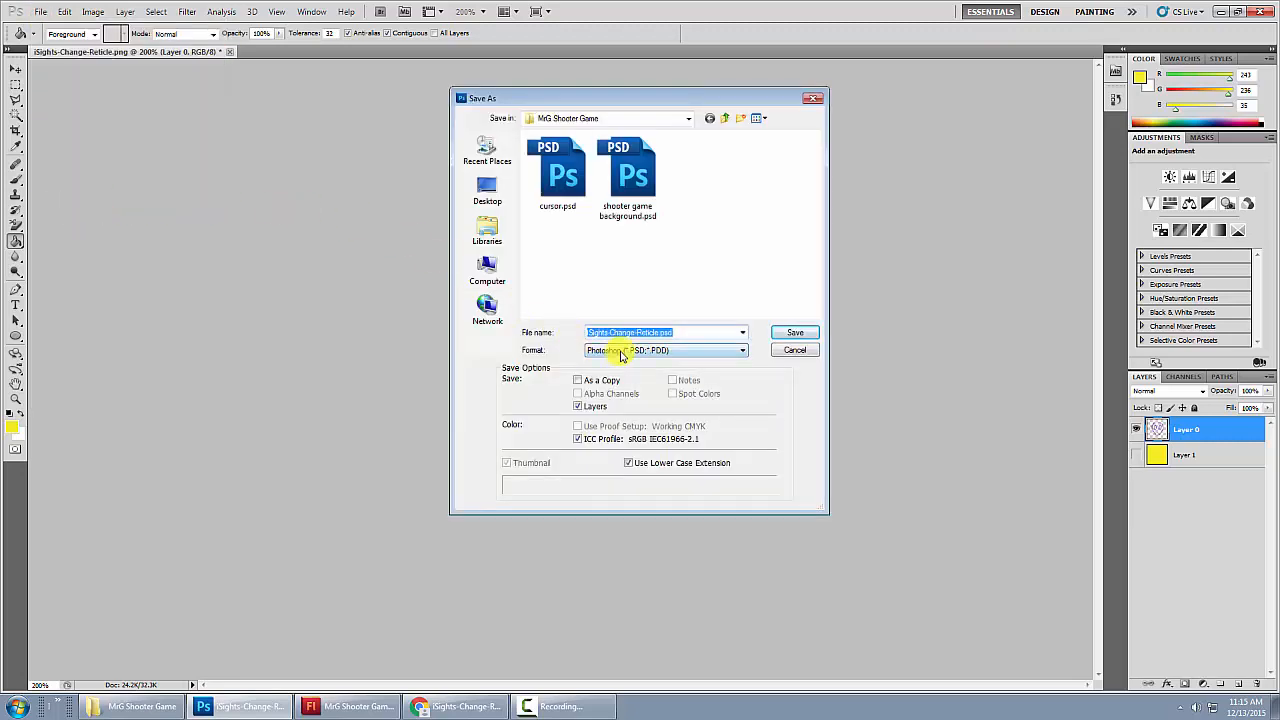
left_click(621, 354)
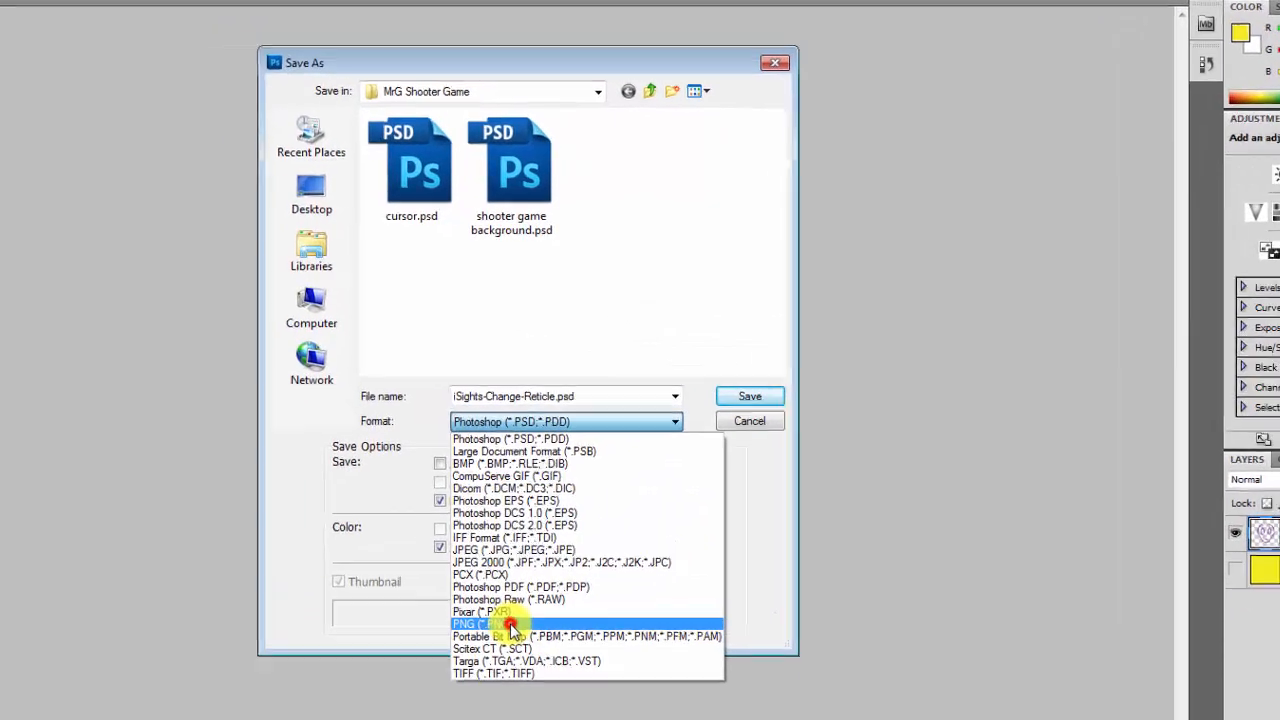
left_click(624, 492)
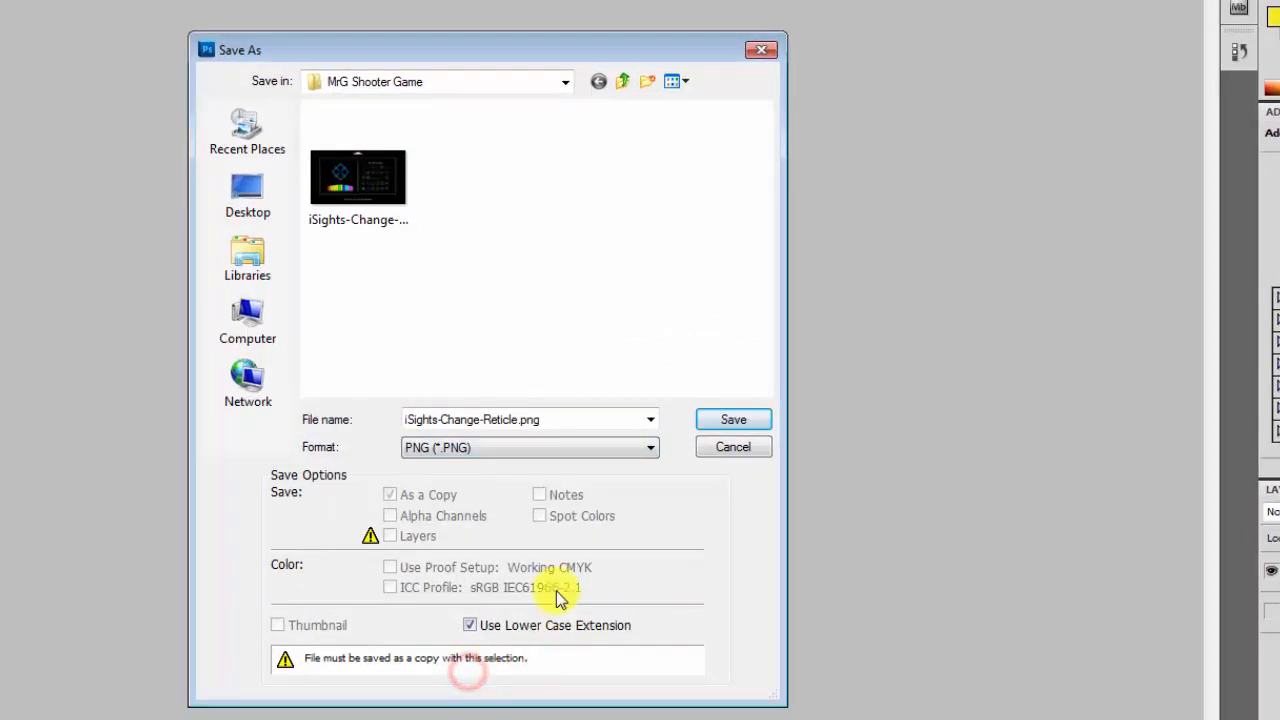
left_click(500, 452)
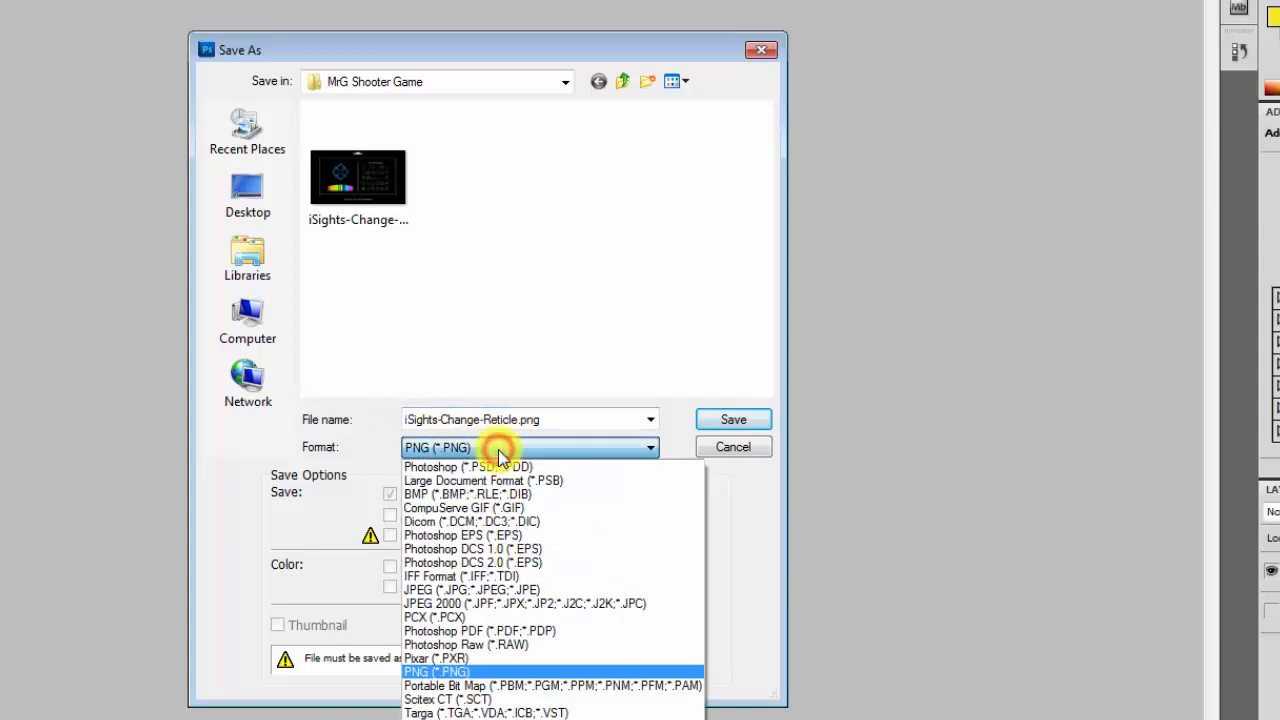
left_click(497, 466)
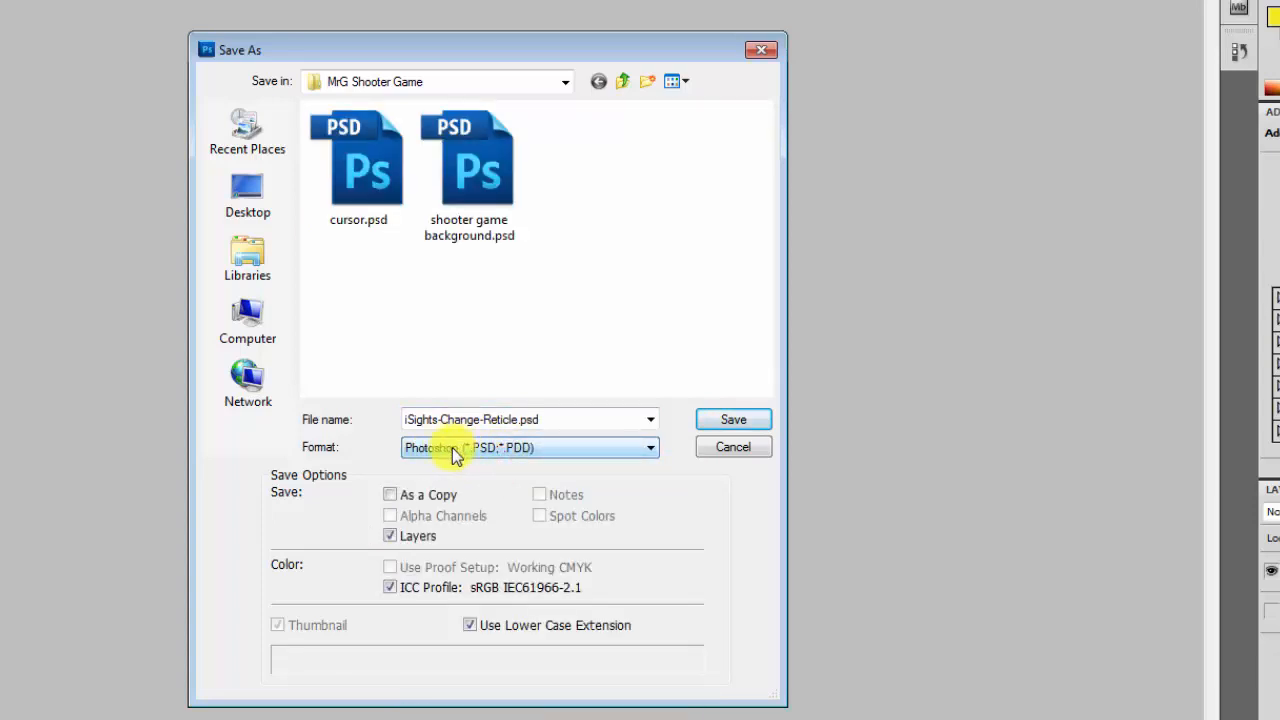
Save the document in Photoshop format as "cursor edit" in the MrG Shooter Game folder with Maximize Compatibility, and close it
left_click(557, 421)
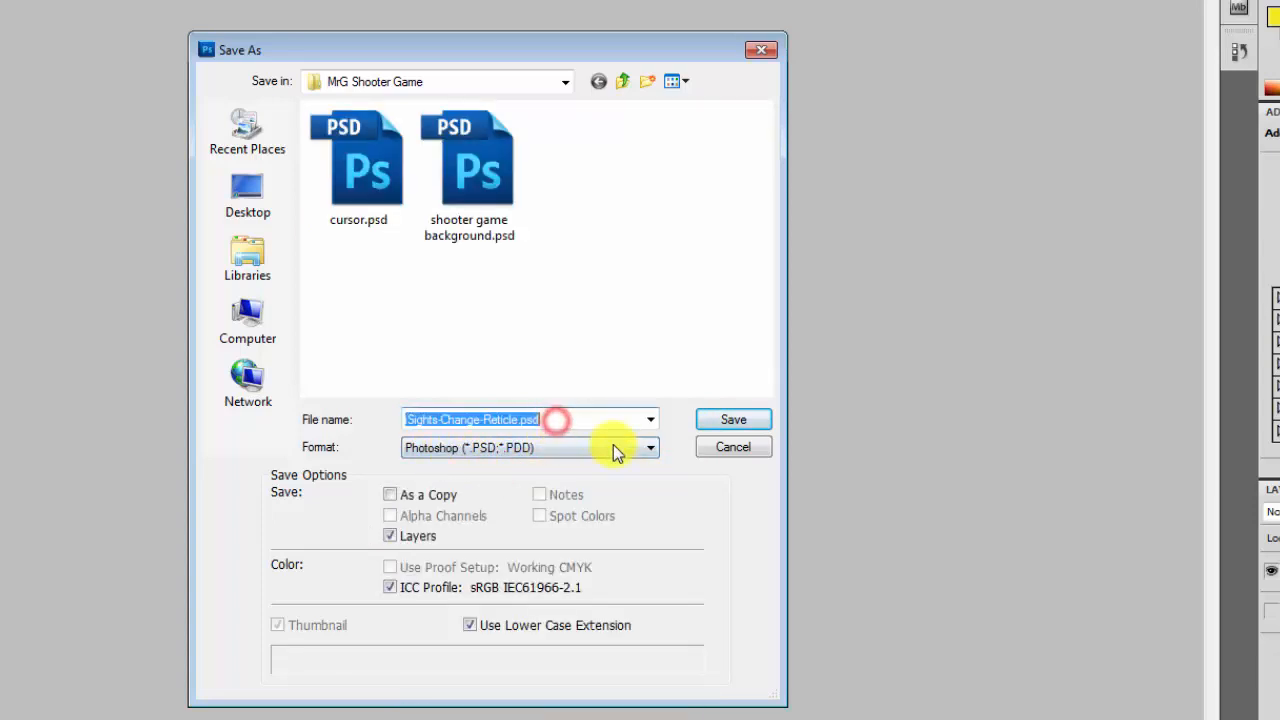
type("cursor")
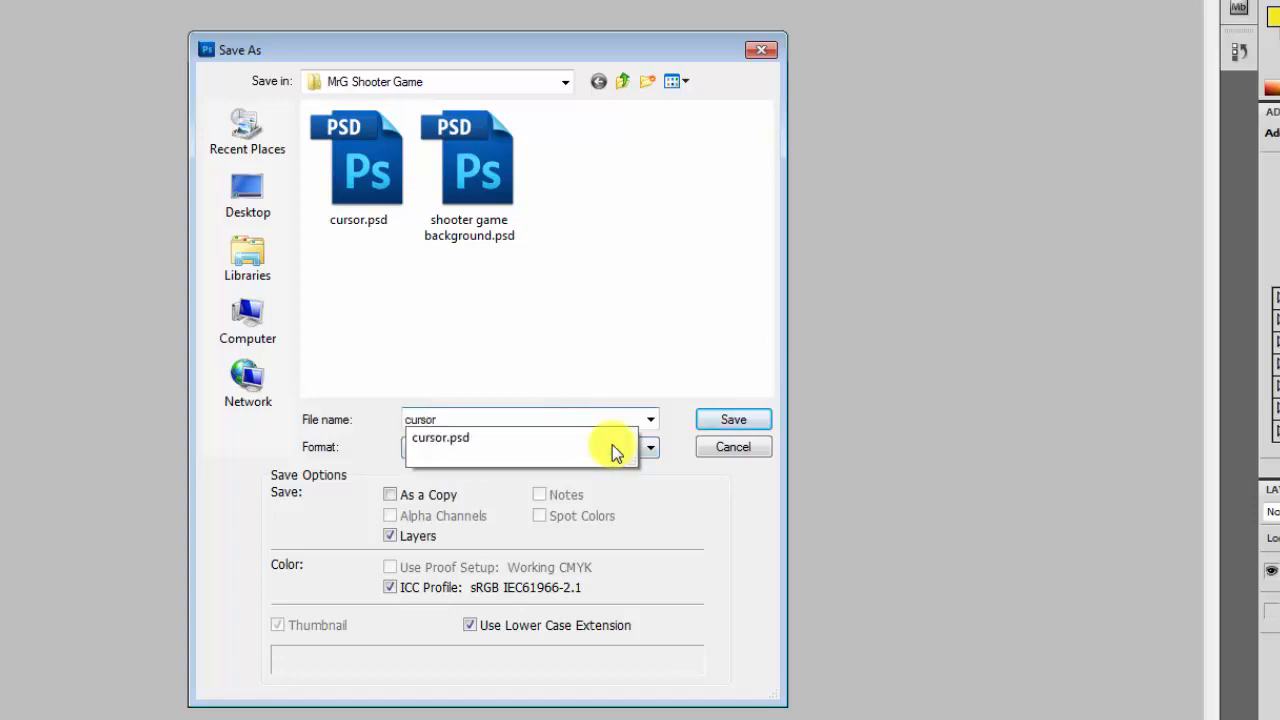
type(" edit")
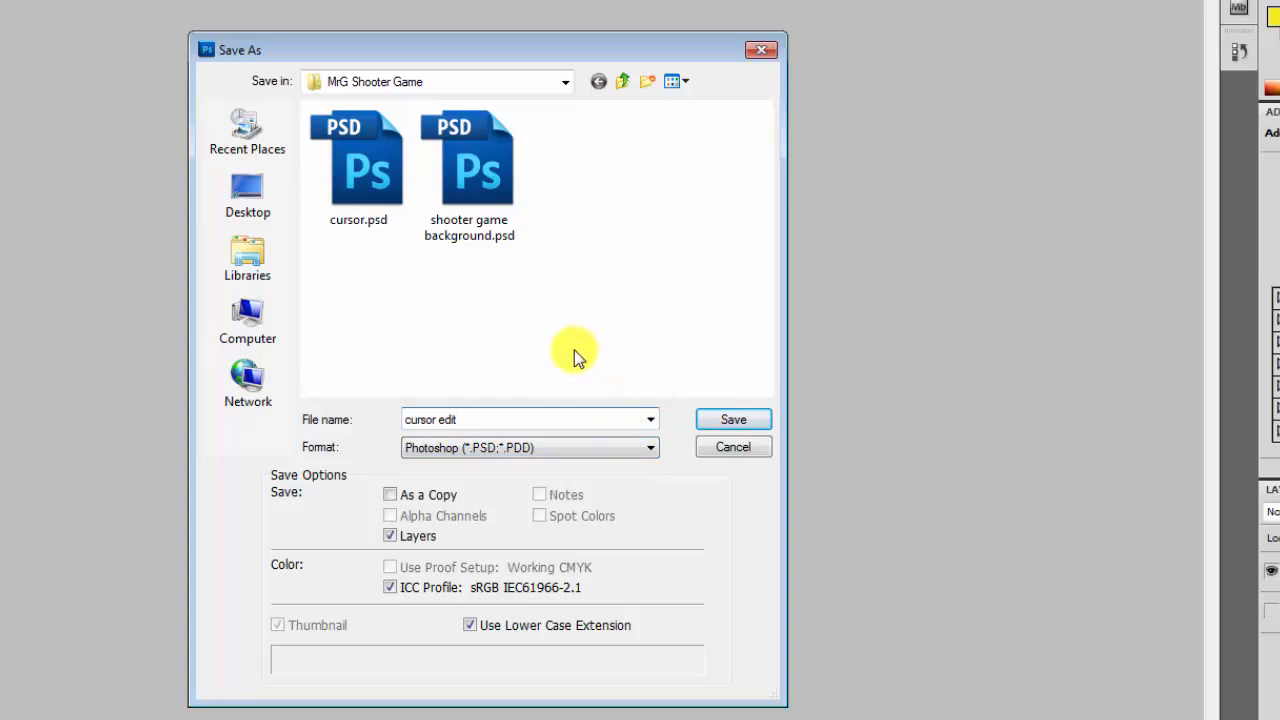
left_click(731, 421)
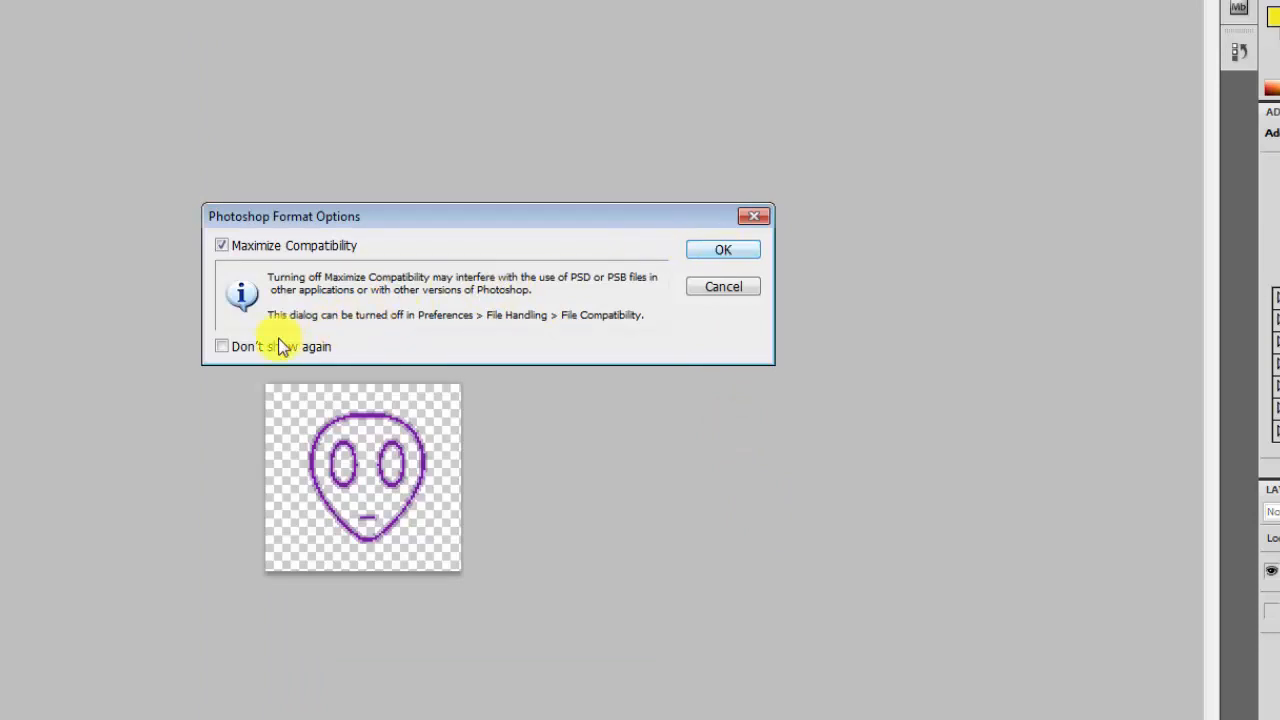
left_click(721, 251)
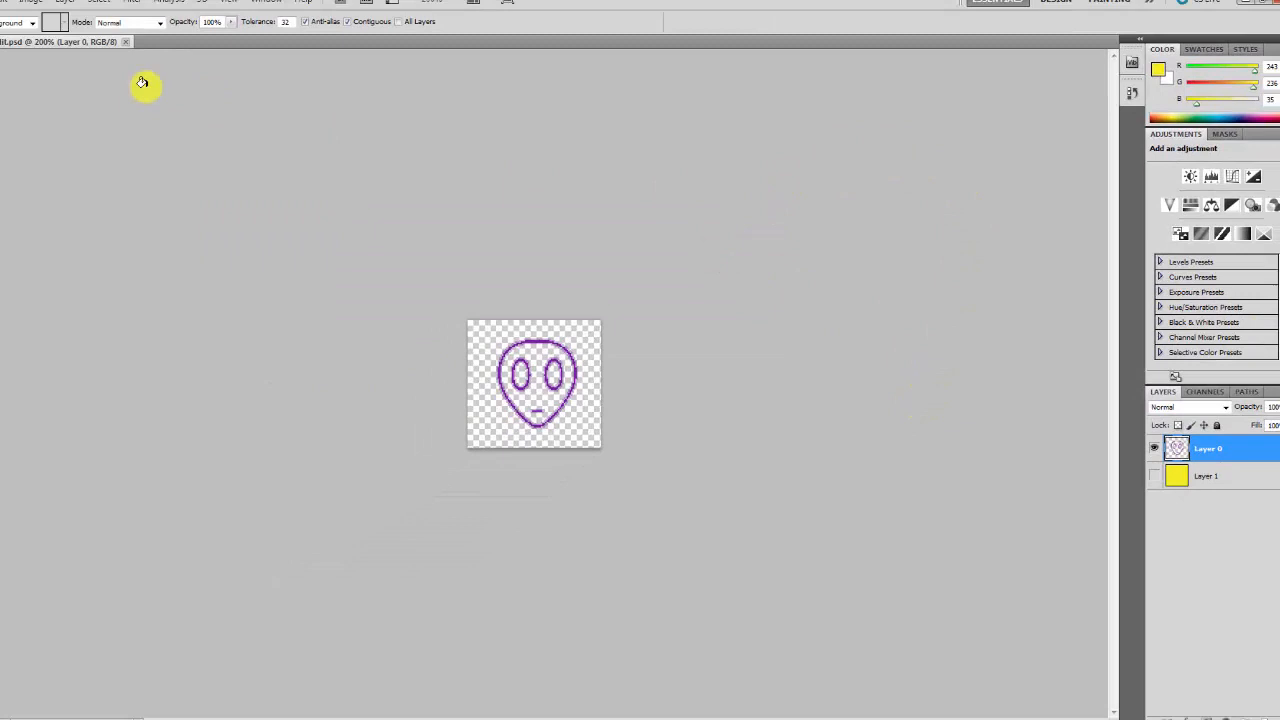
left_click(125, 42)
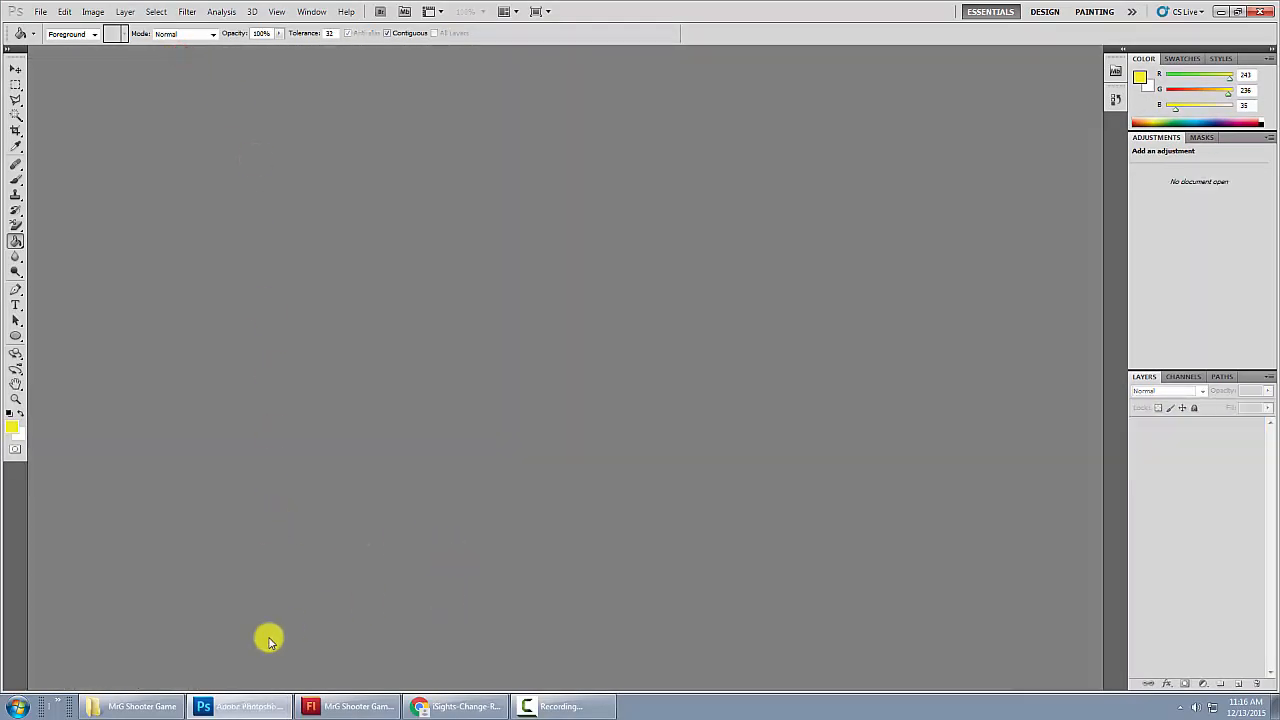
Switch to Flash and import cursor edit.psd into the library, including only Layer 0 with the alien head
left_click(342, 708)
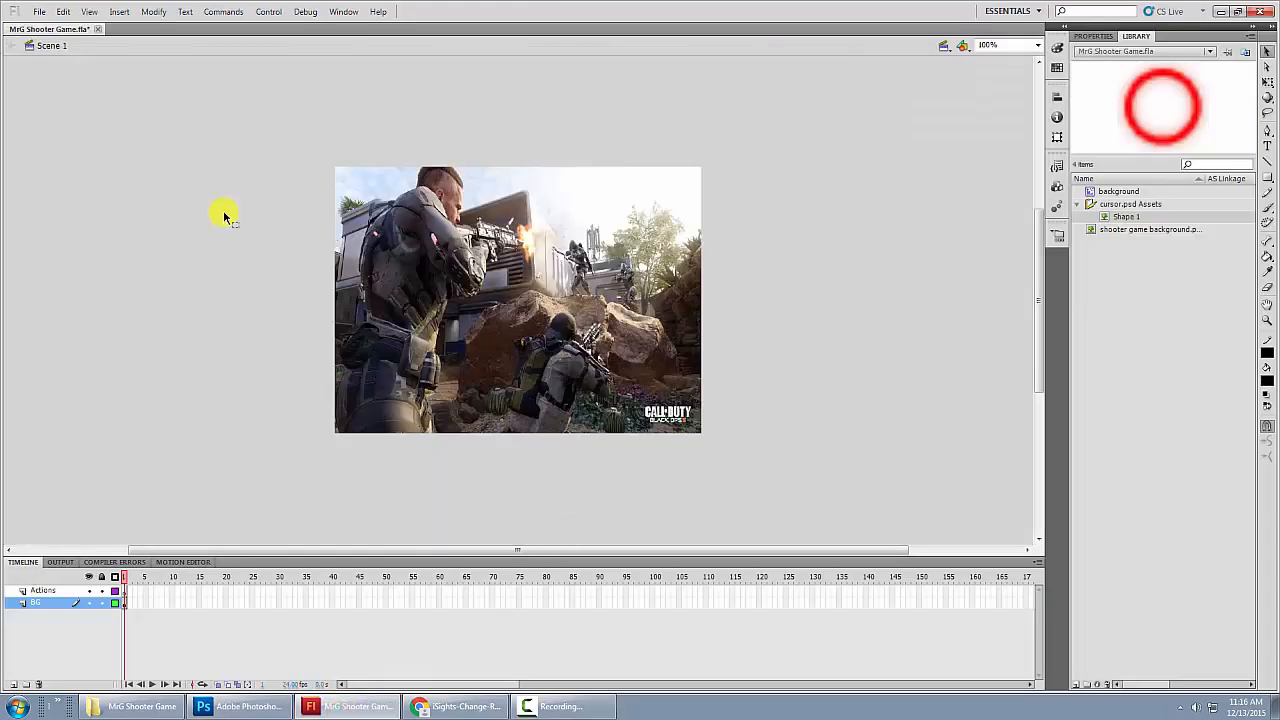
left_click(42, 13)
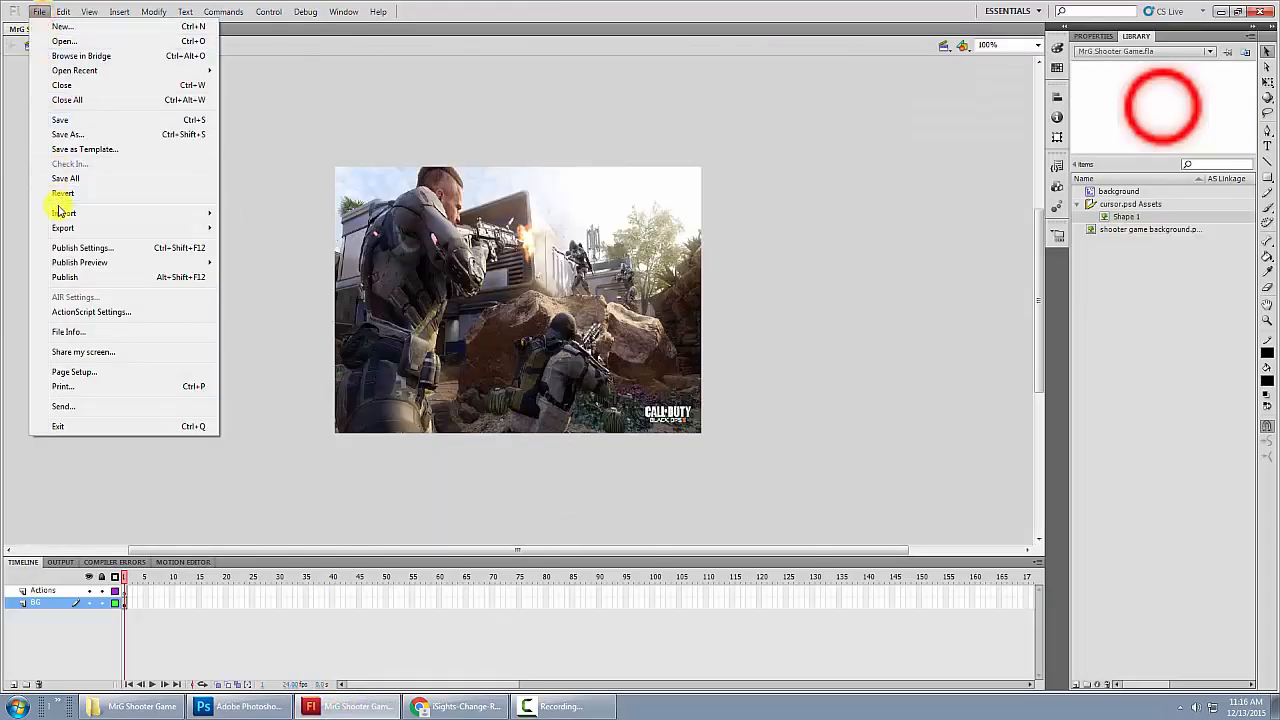
mouse_move(82, 216)
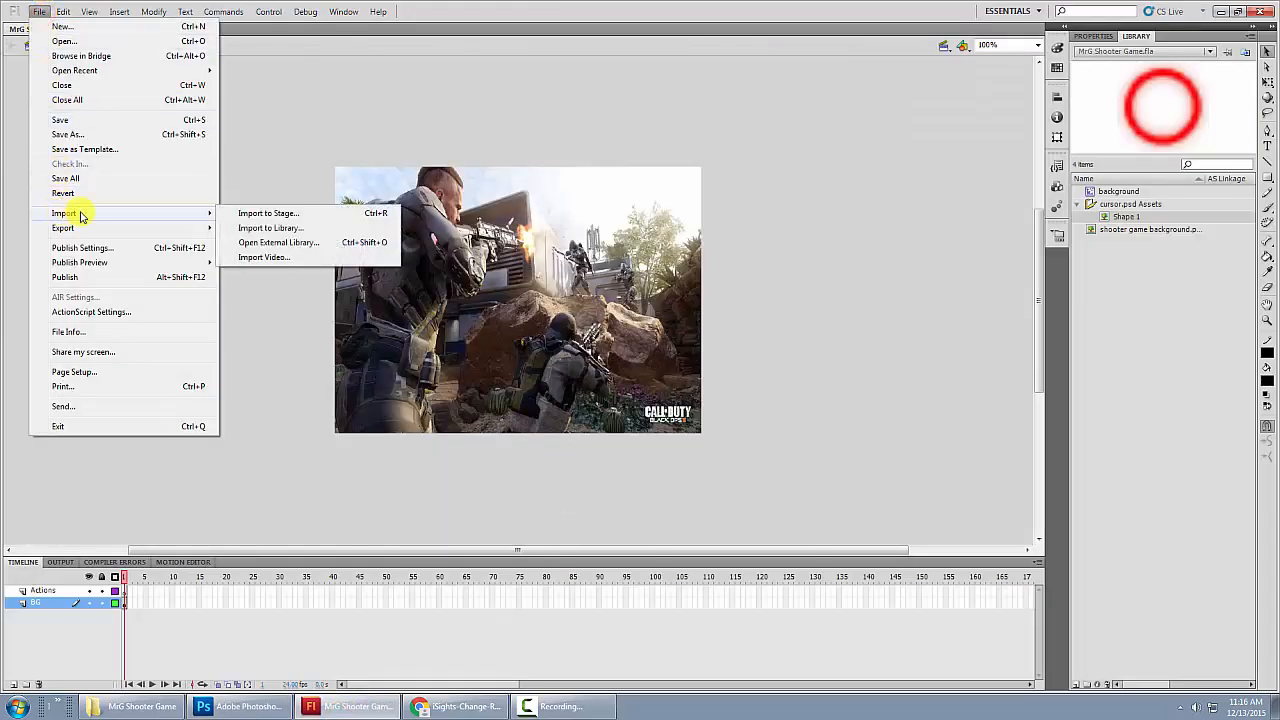
left_click(262, 228)
left_click(582, 320)
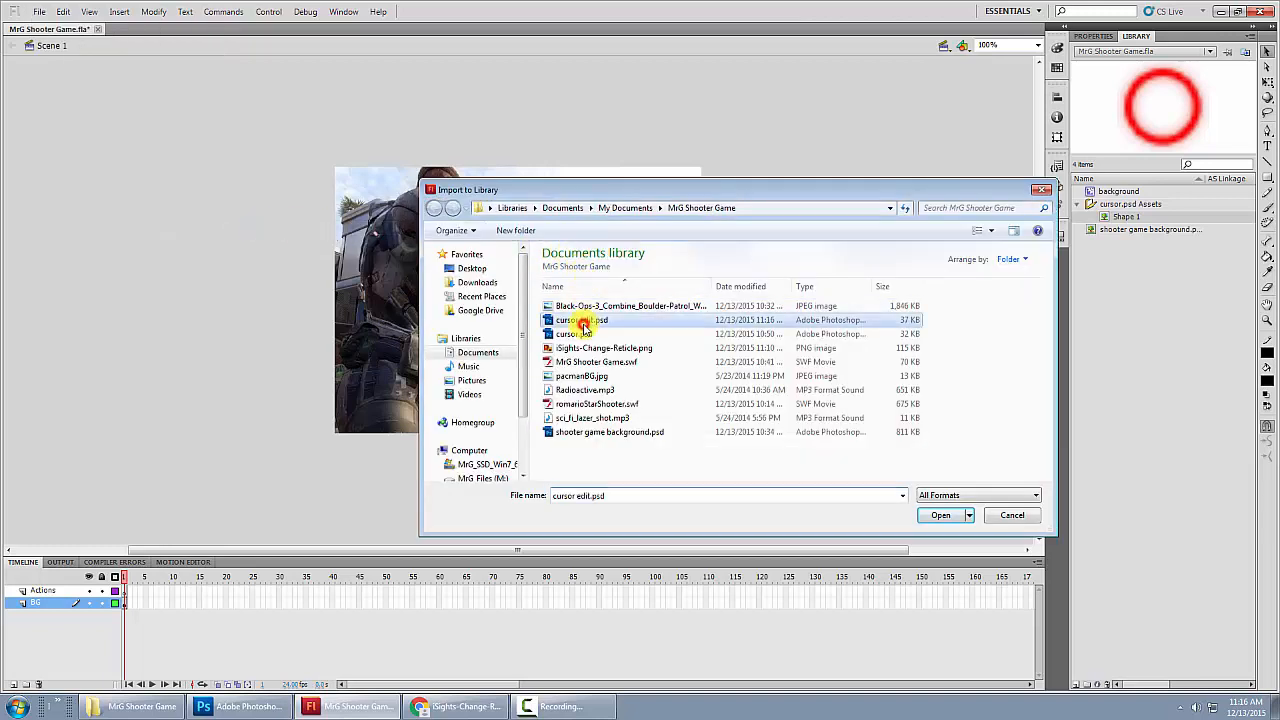
left_click(943, 517)
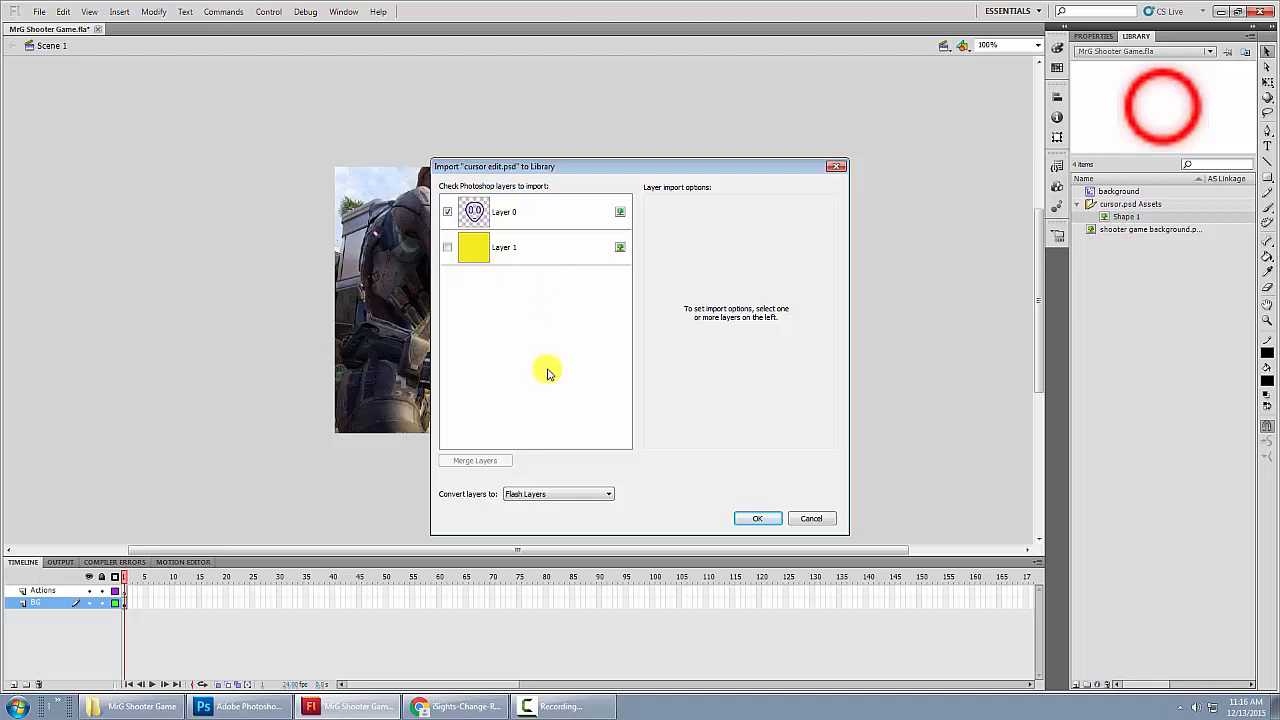
left_click(447, 249)
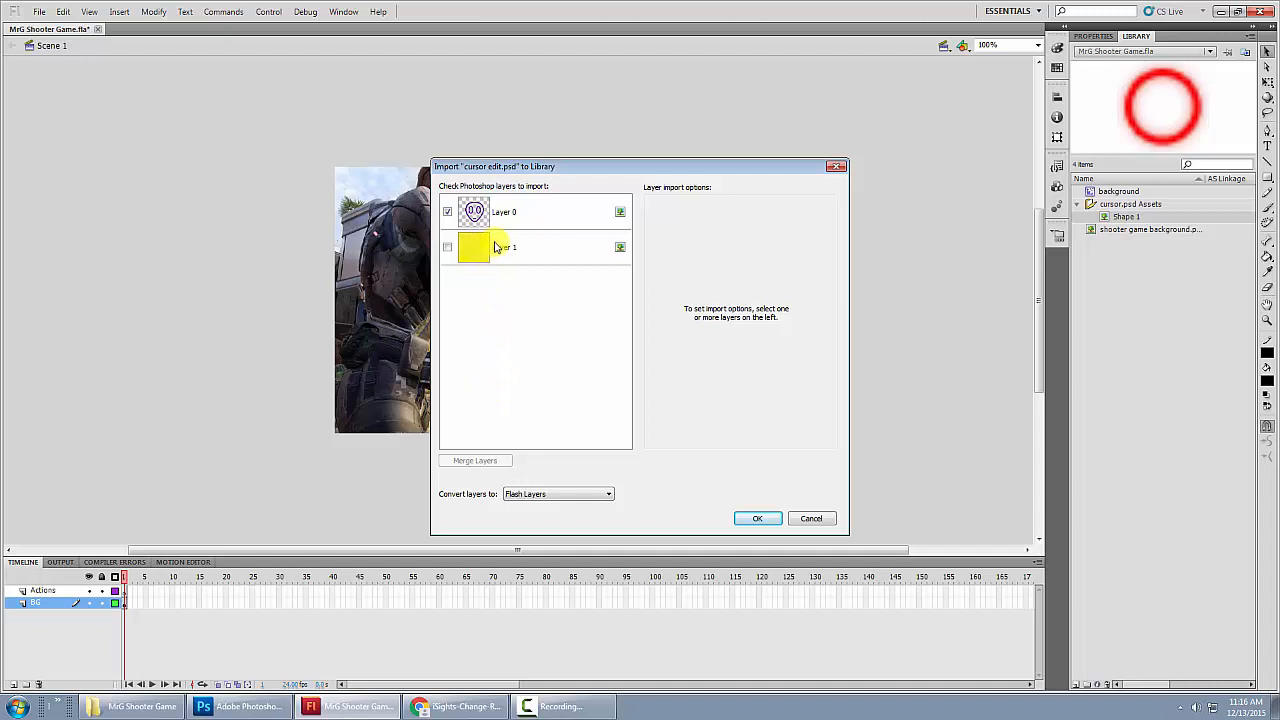
left_click(757, 518)
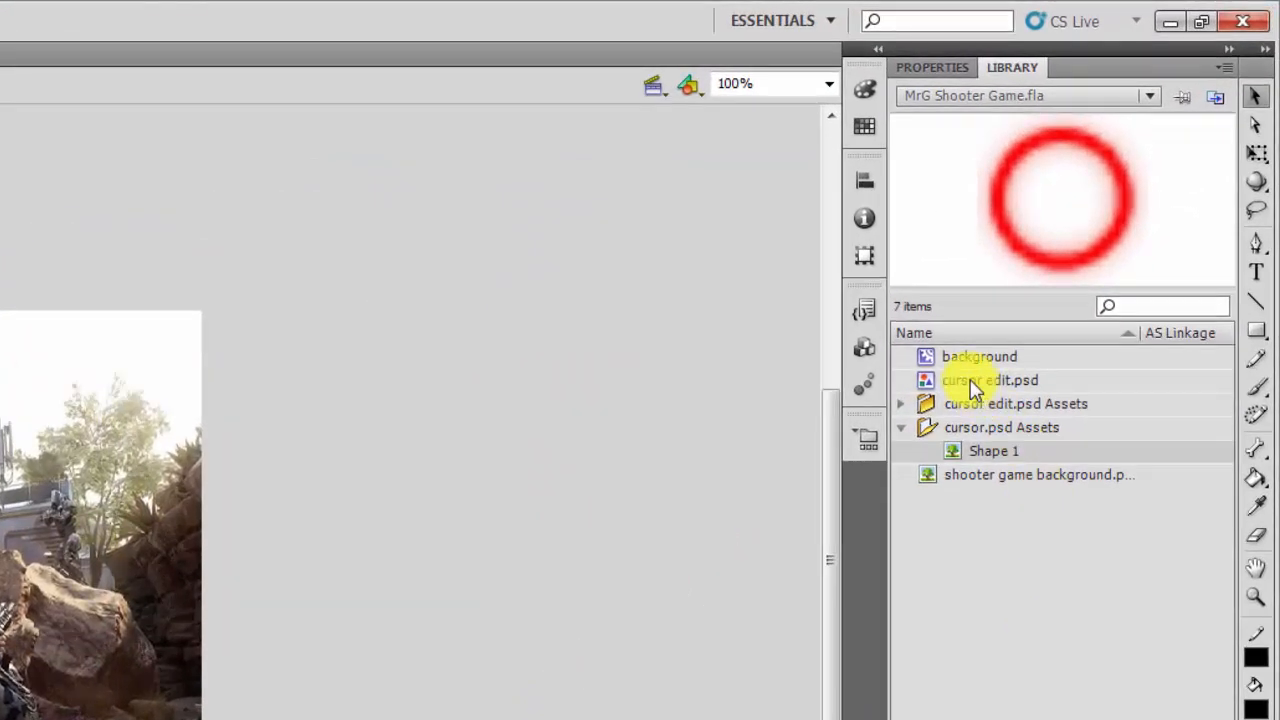
Examine the imported cursor edit.psd item and its assets folder in the library, comparing Layer 0 with Shape 1 of the older cursor
left_click(975, 388)
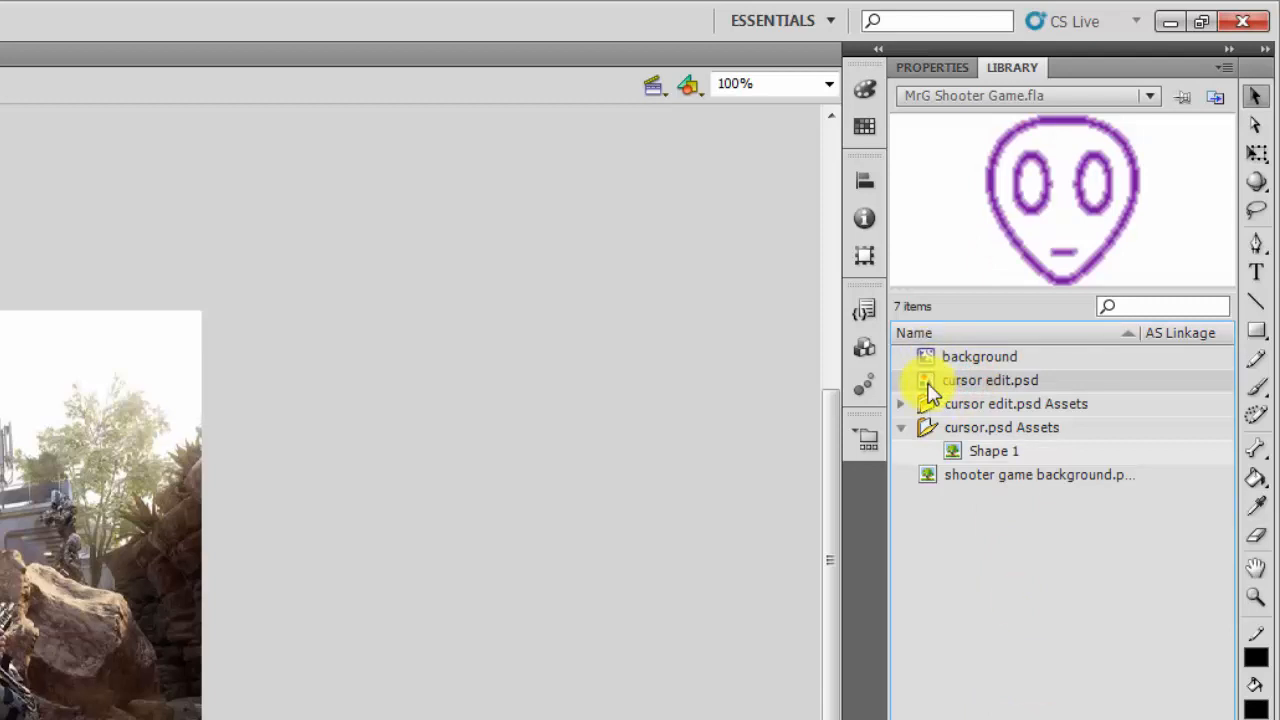
left_click(935, 68)
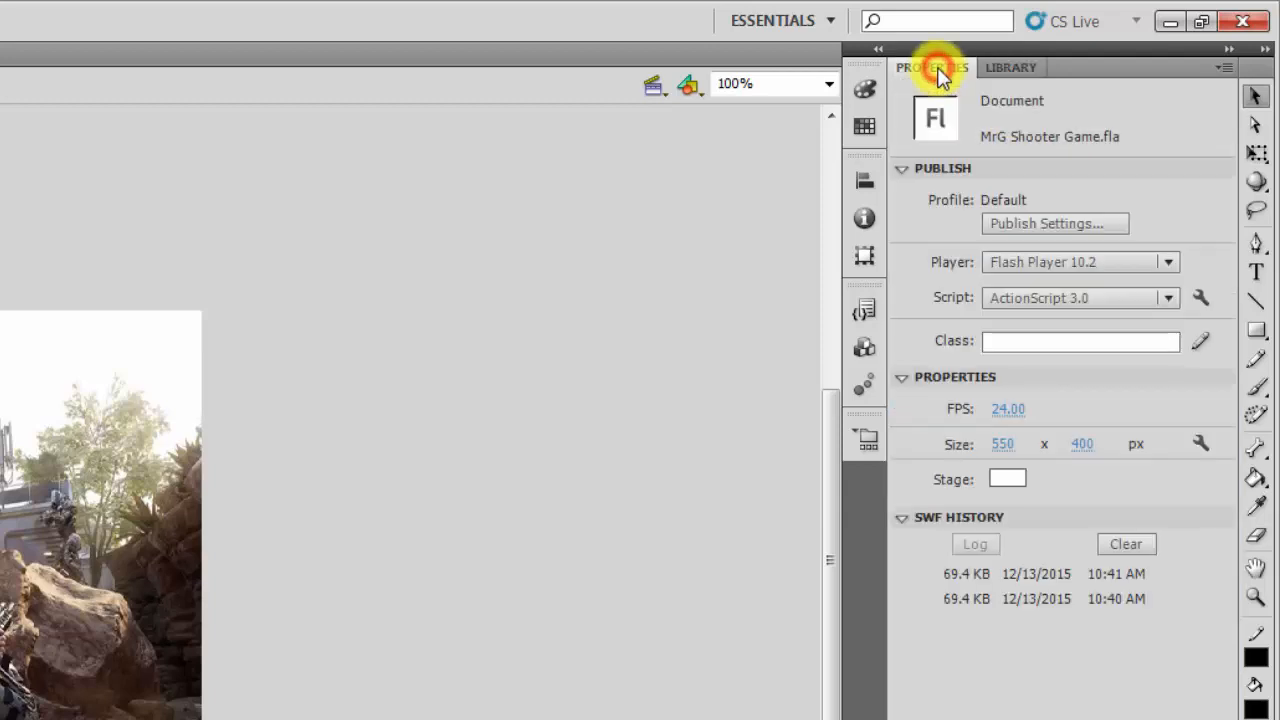
left_click(1005, 67)
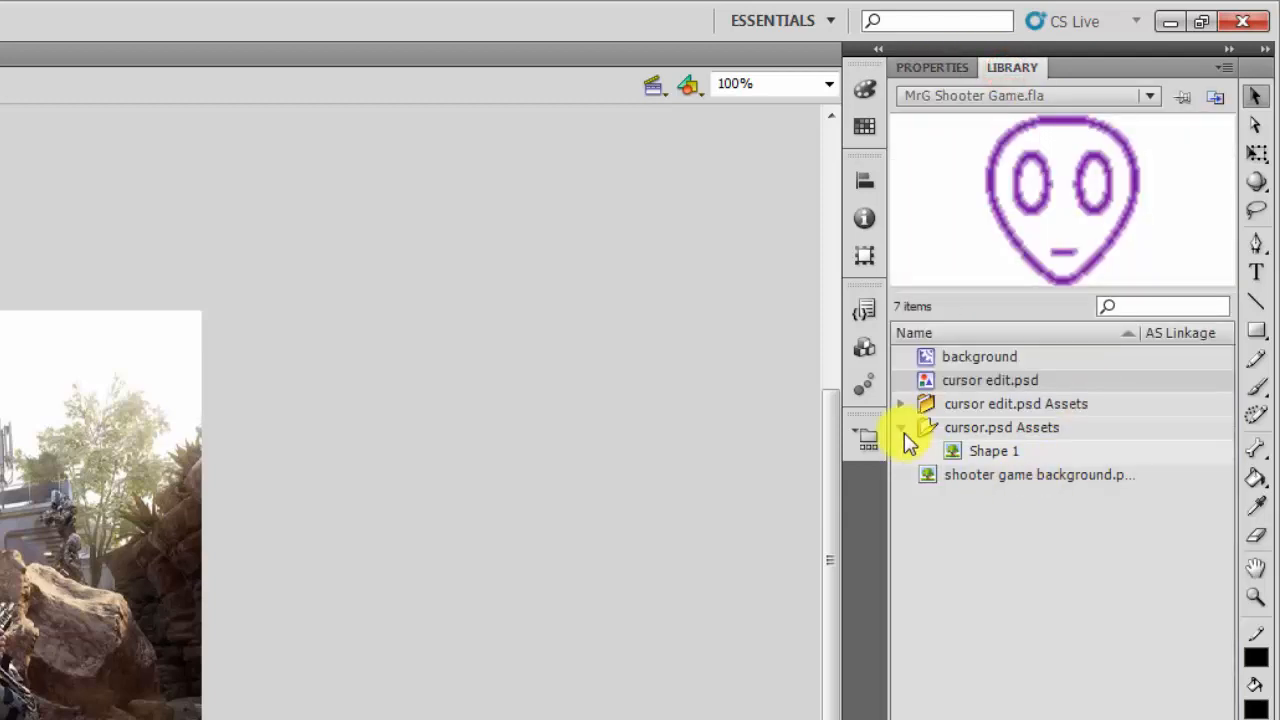
left_click(903, 405)
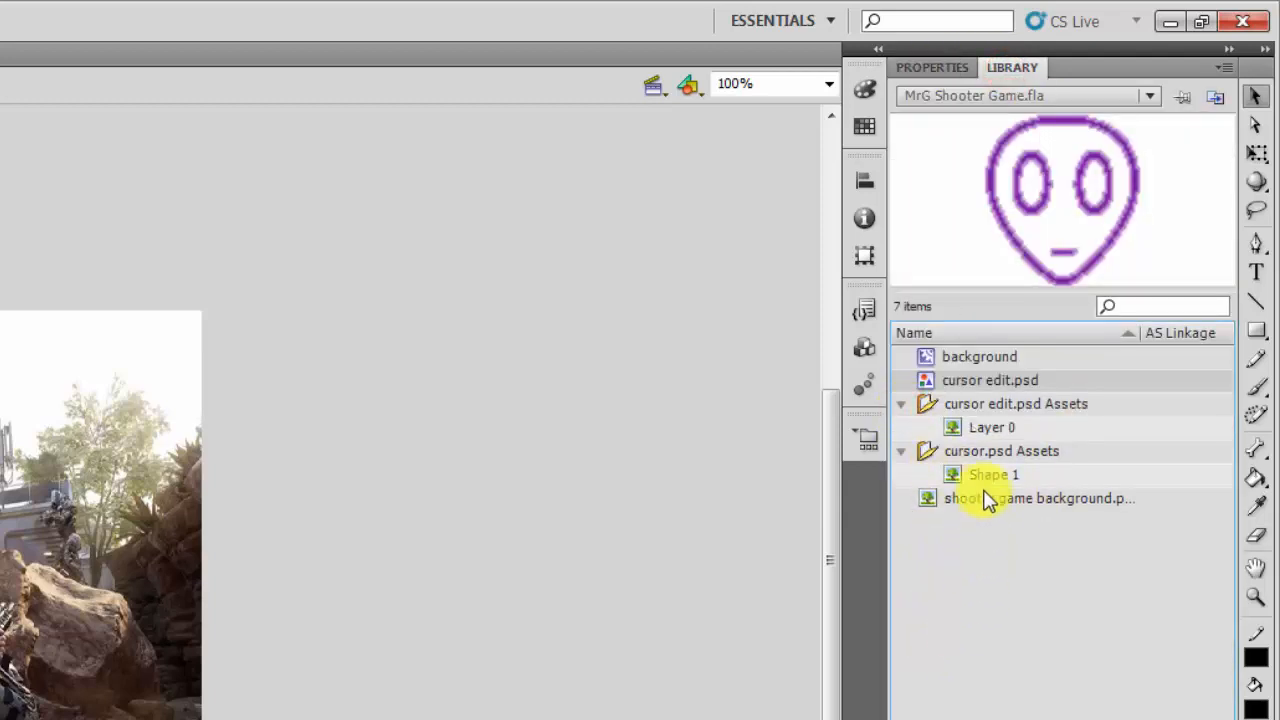
left_click(981, 431)
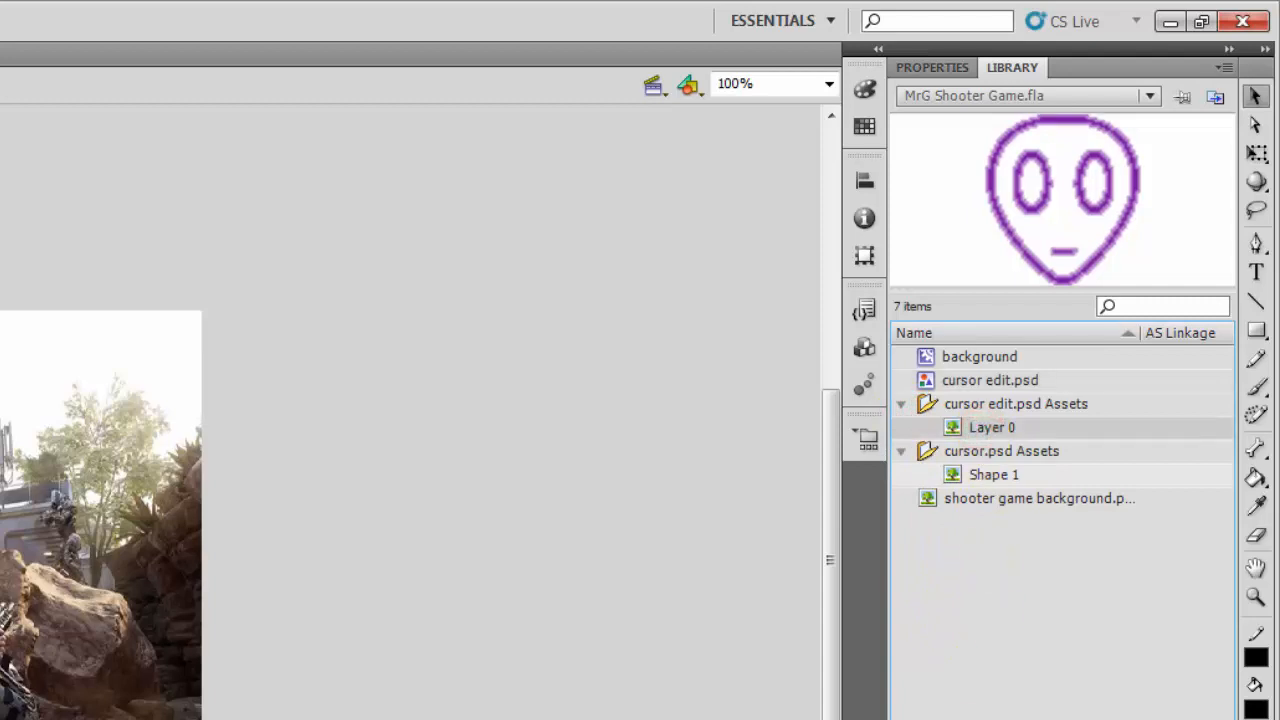
left_click_drag(1040, 719, 482, 543)
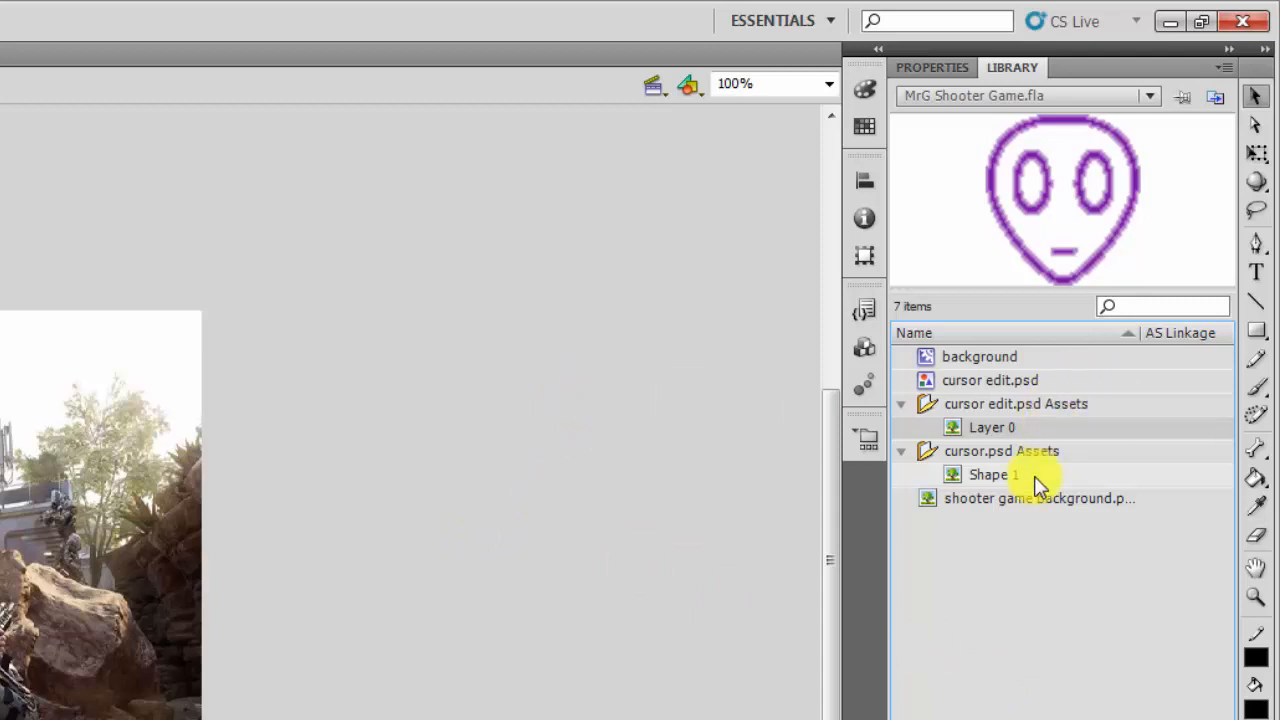
left_click(985, 476)
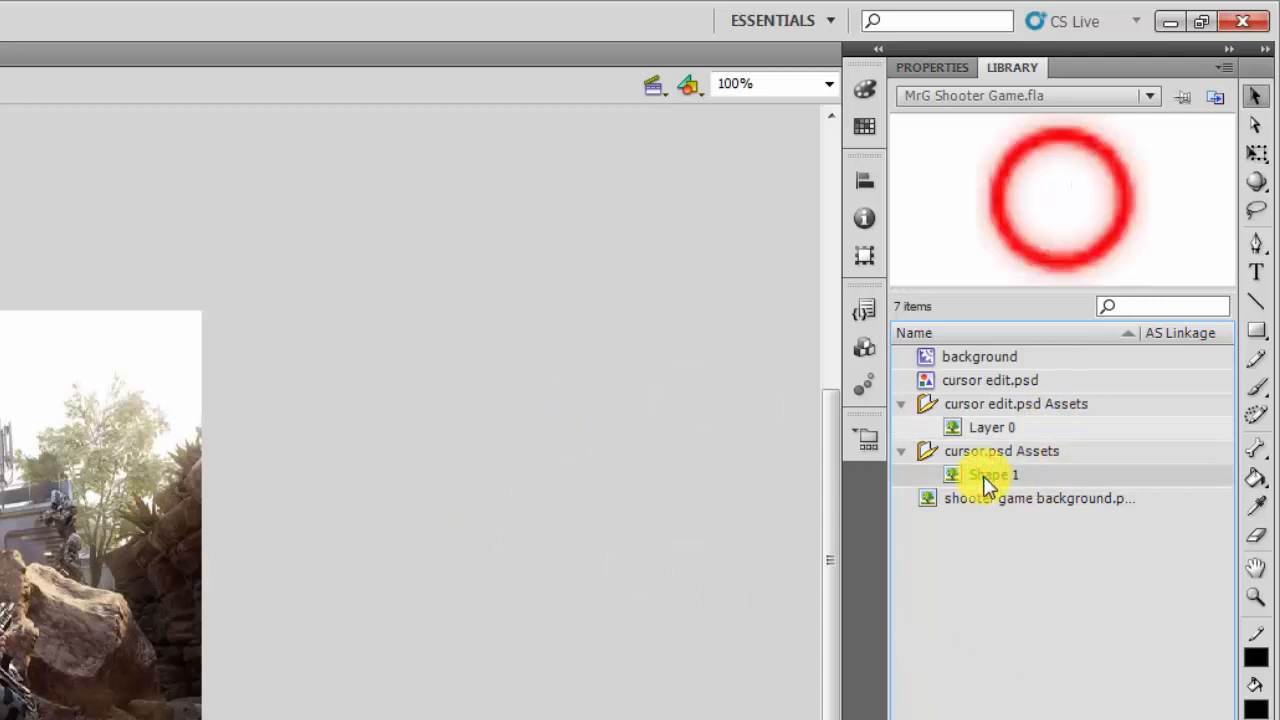
left_click(1001, 428)
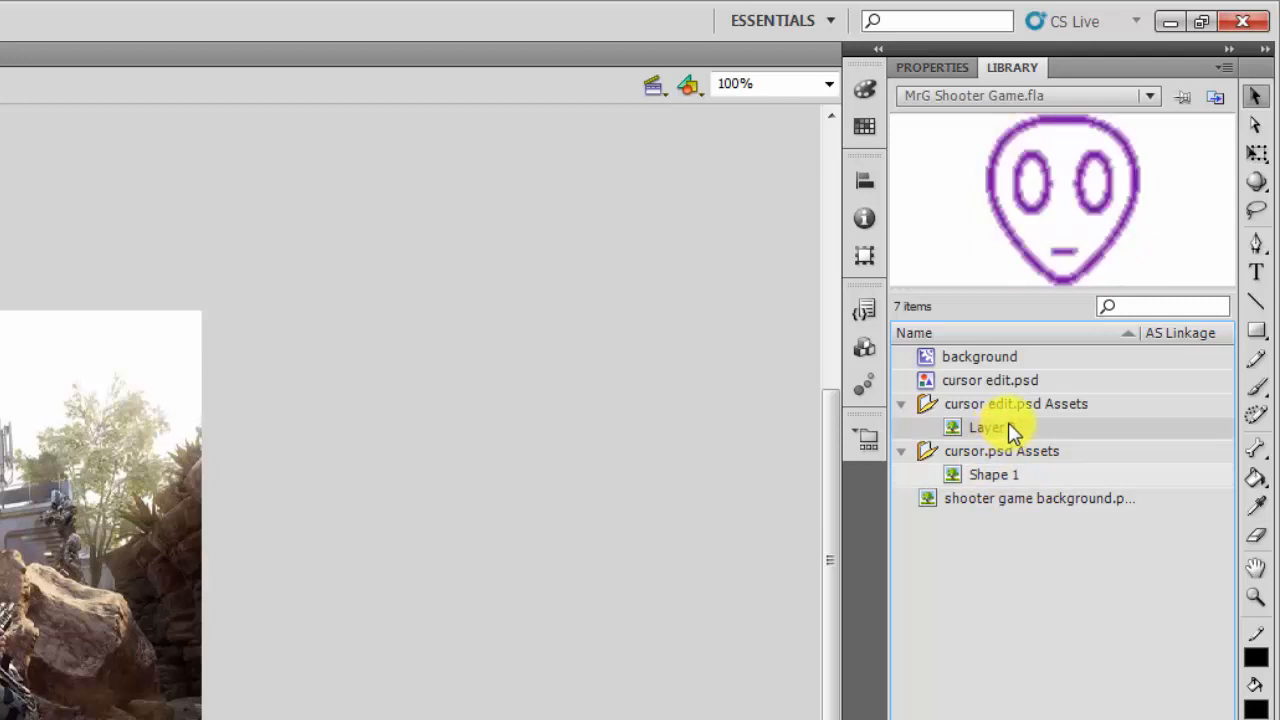
Delete the cursor edit.psd graphic symbol from the library, keeping its assets folder
left_click(970, 384)
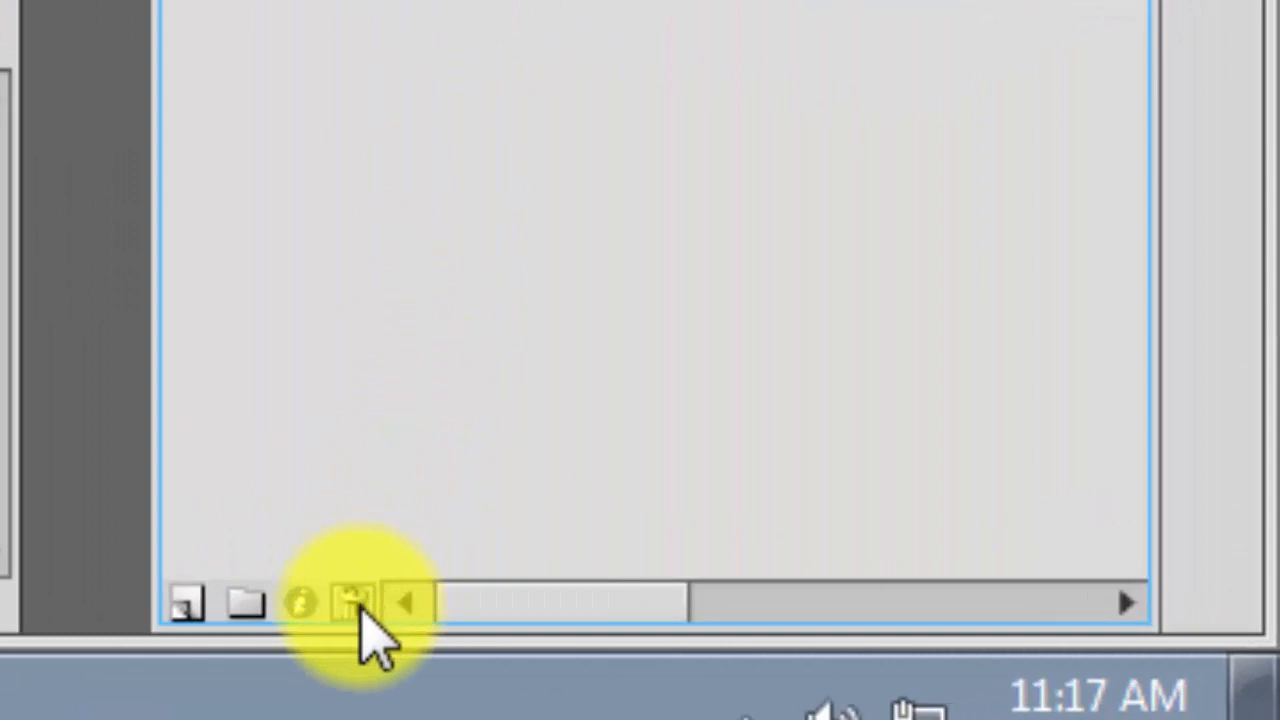
left_click(362, 602)
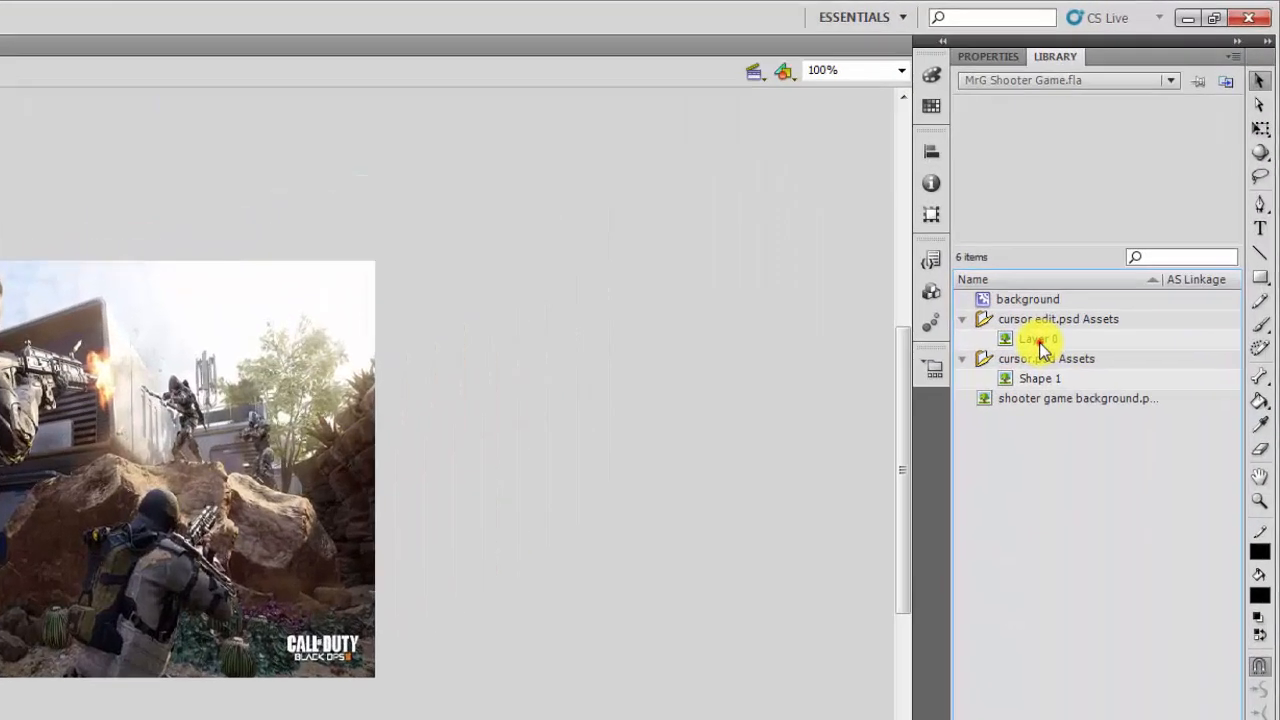
Preview the Layer 0 and Shape 1 bitmaps in the library to compare the alien head with the circle cursor
left_click(1125, 216)
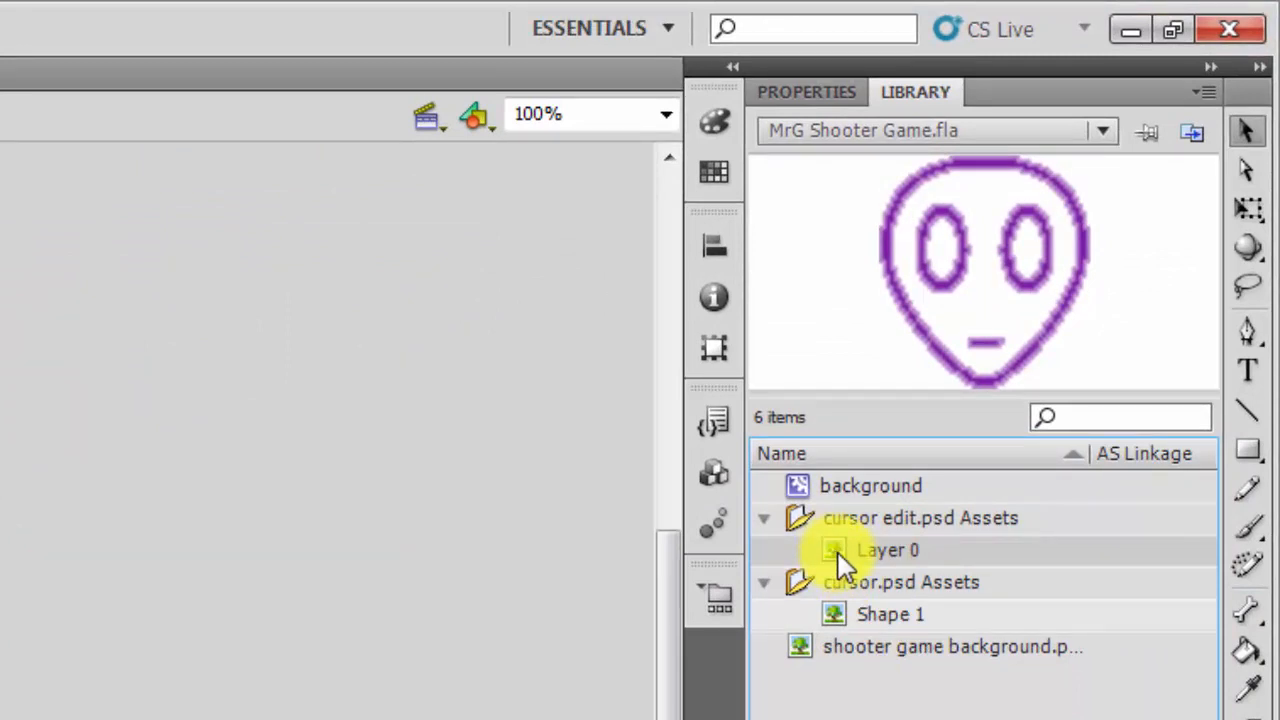
left_click(840, 614)
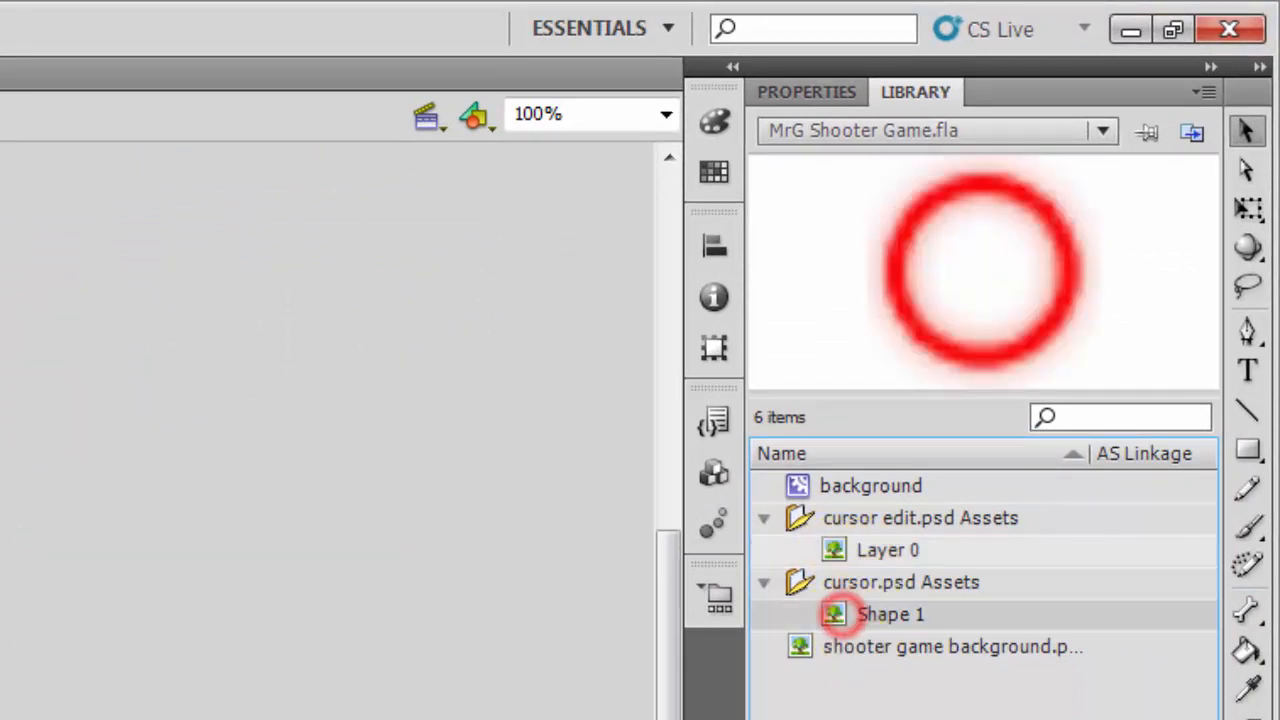
left_click(848, 551)
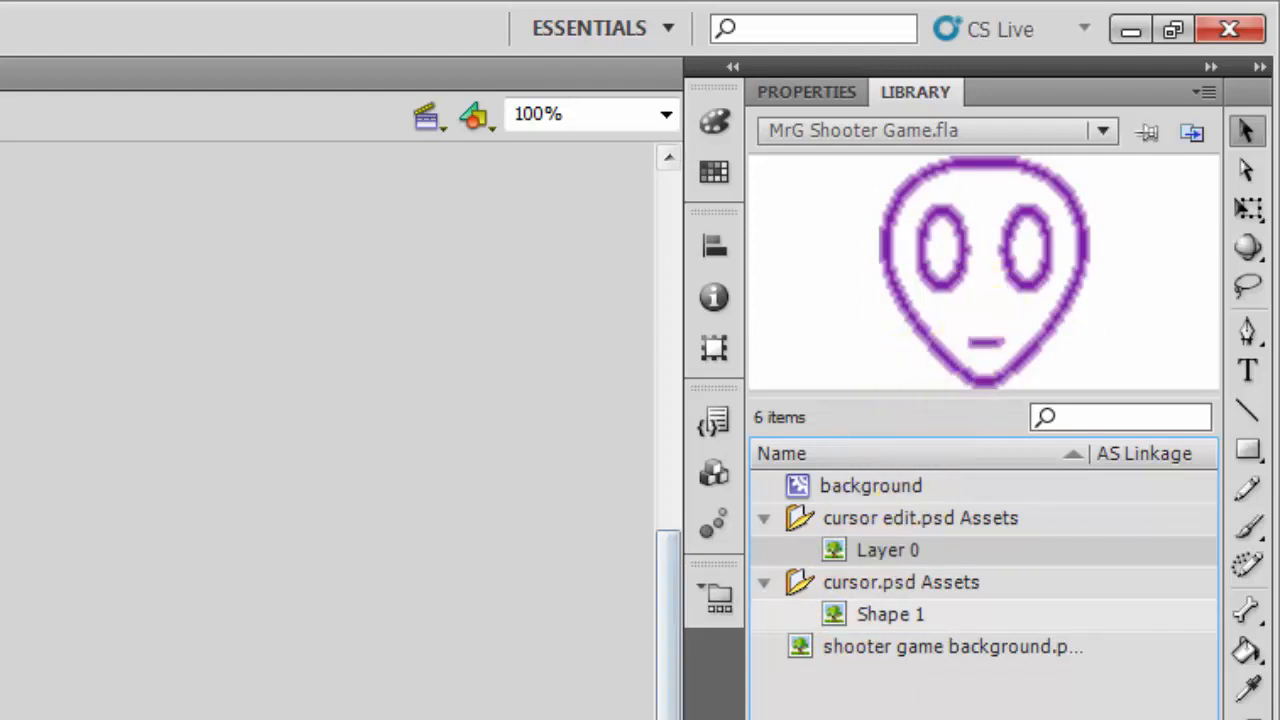
left_click(887, 616)
left_click(895, 545)
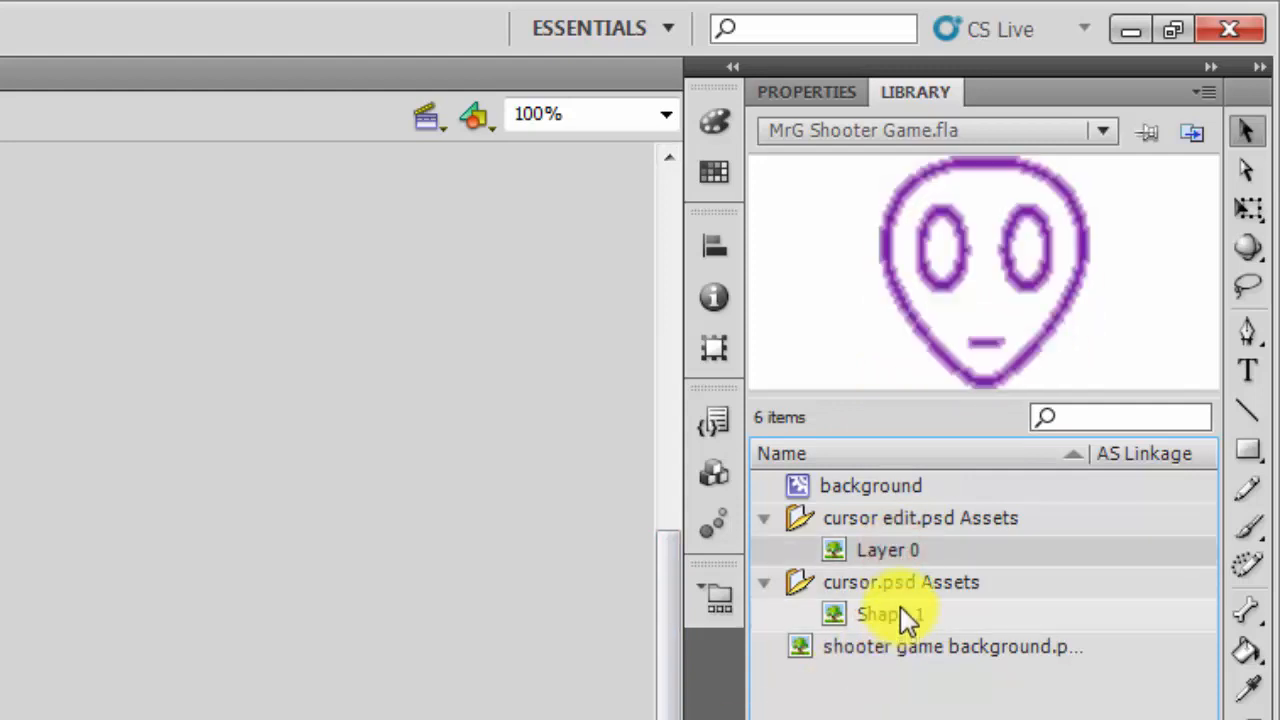